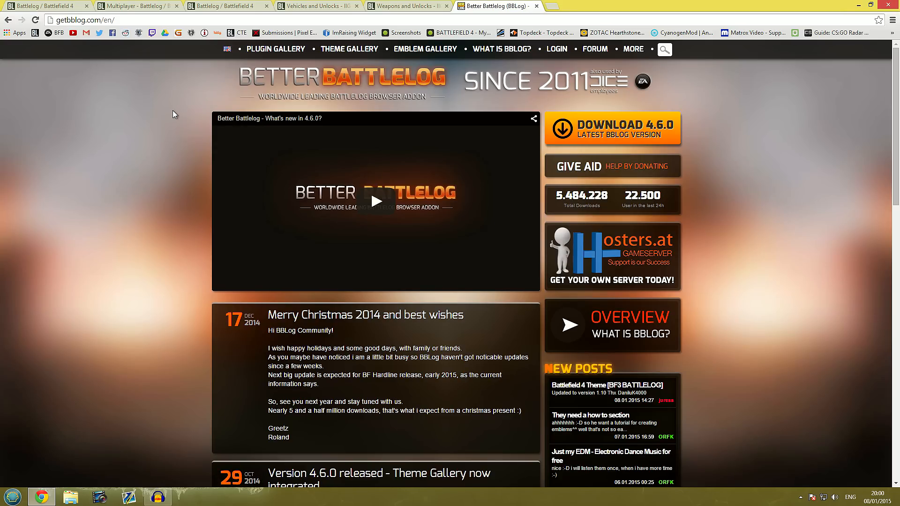
Step: Switch from getbblog.com to the Battlelog / Battlefield 4 browser tab
{"action": "left_click", "coordinate": [44, 5]}
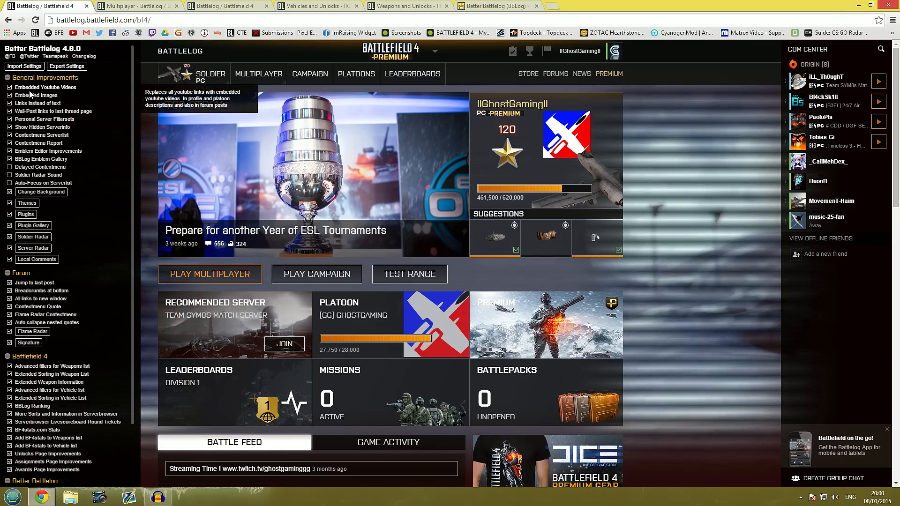
{"action": "scroll", "coordinate": [42, 106], "scroll_direction": "down", "scroll_amount": 3}
{"action": "scroll", "coordinate": [42, 105], "scroll_direction": "up", "scroll_amount": 3}
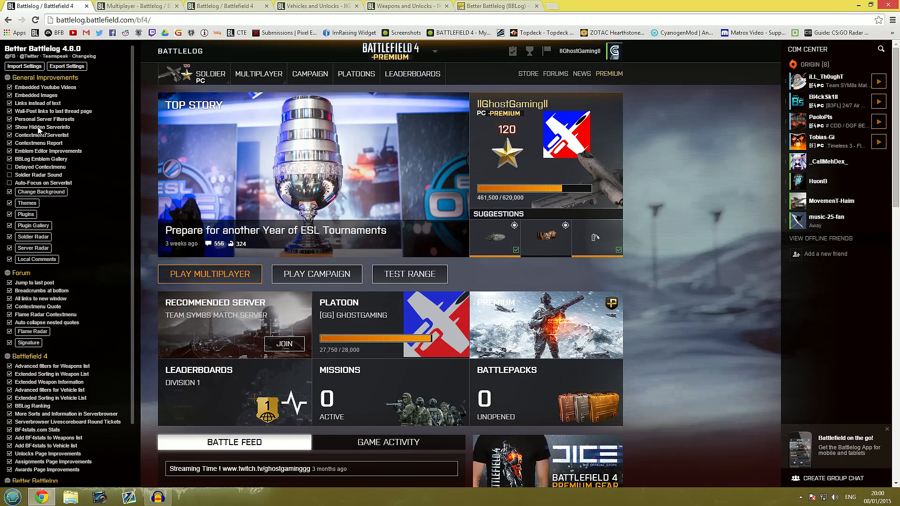
{"action": "scroll", "coordinate": [49, 204], "scroll_direction": "down", "scroll_amount": 3}
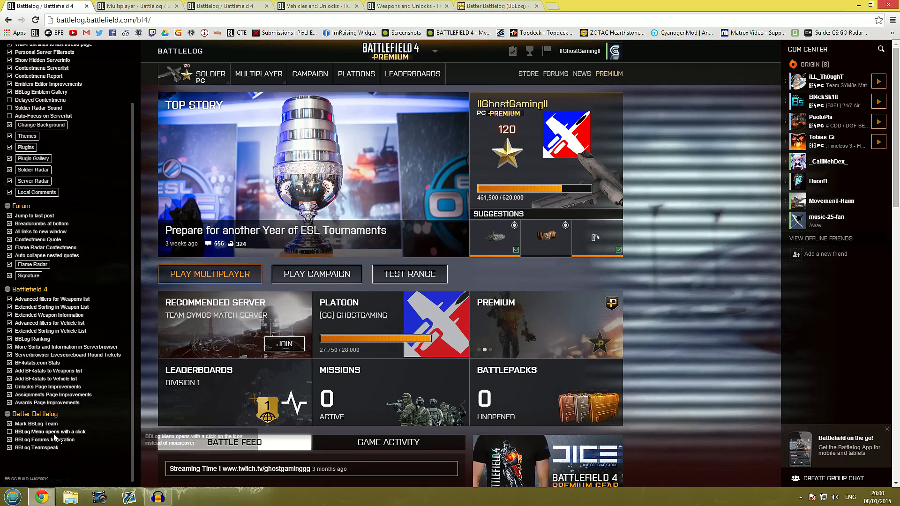
{"action": "scroll", "coordinate": [42, 211], "scroll_direction": "up", "scroll_amount": 3}
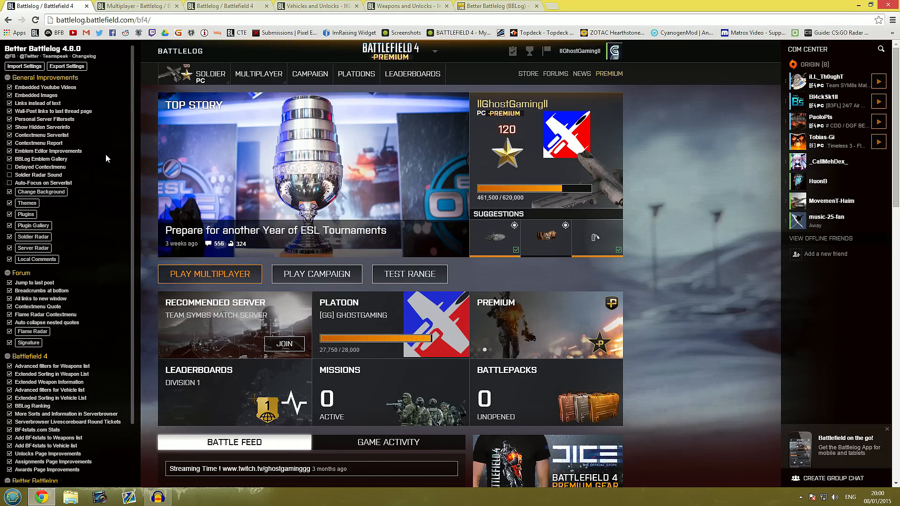
{"action": "mouse_move", "coordinate": [49, 151]}
{"action": "key", "text": "Escape"}
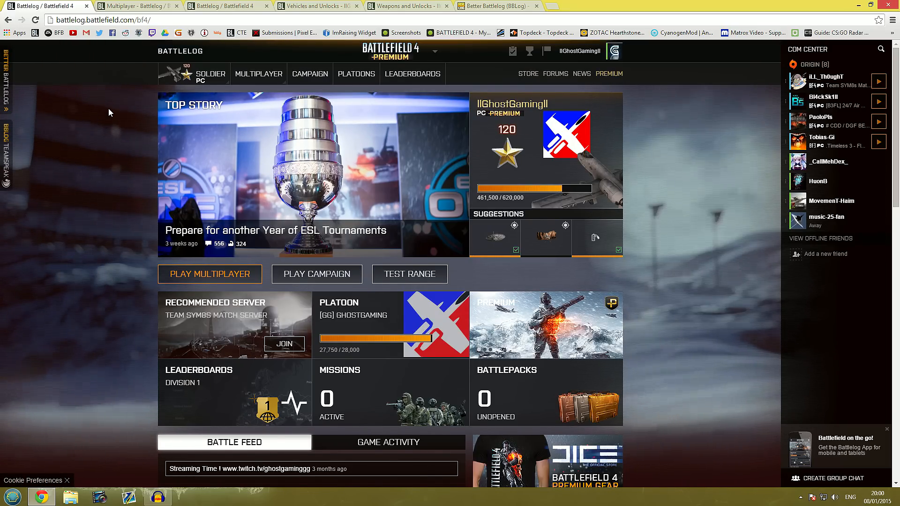
{"action": "scroll", "coordinate": [744, 243], "scroll_direction": "down", "scroll_amount": 4}
{"action": "scroll", "coordinate": [682, 288], "scroll_direction": "up", "scroll_amount": 4}
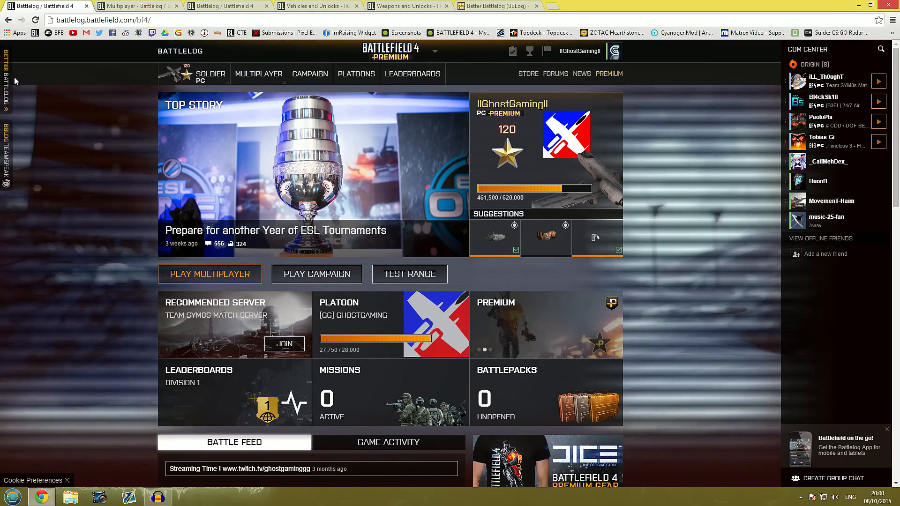
{"action": "left_click", "coordinate": [8, 79]}
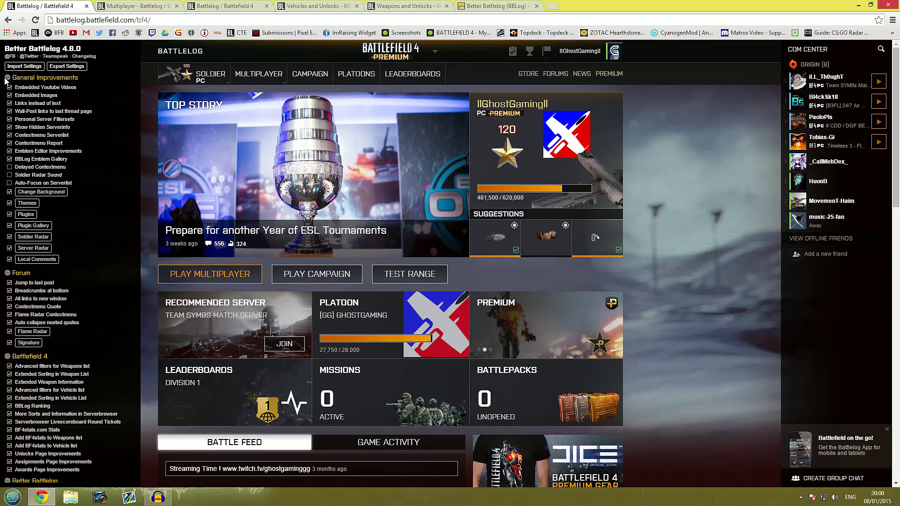
Step: Enable the [BF4] Battlefield Hardline Theme in Better Battlelog's Themes and reload the page
{"action": "left_click", "coordinate": [27, 203]}
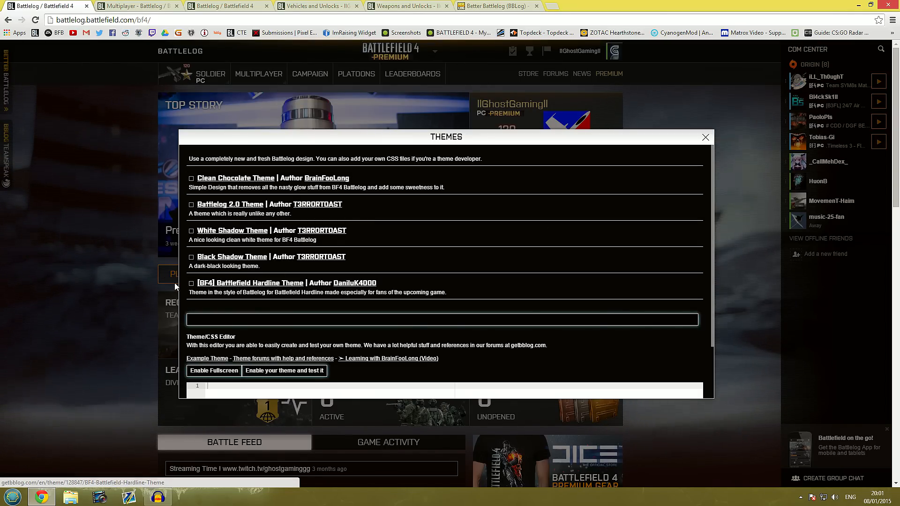
{"action": "left_click", "coordinate": [192, 283]}
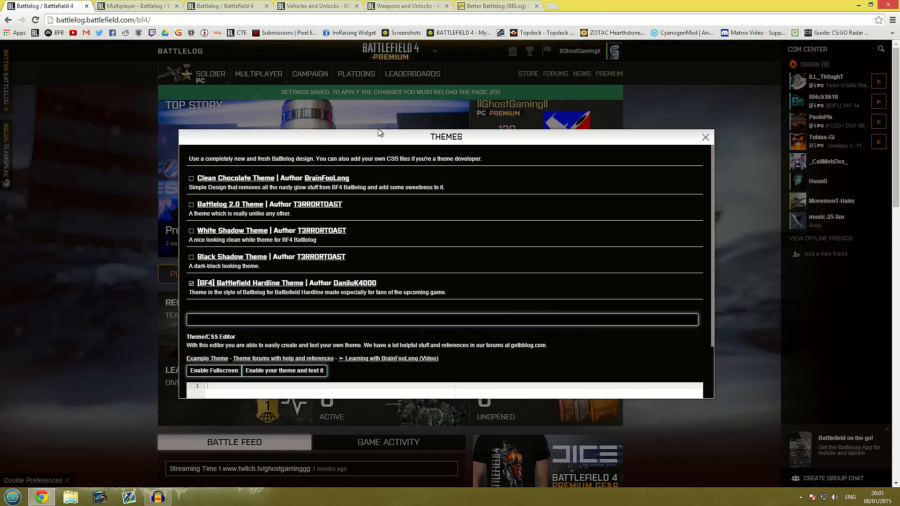
{"action": "key", "text": "F5"}
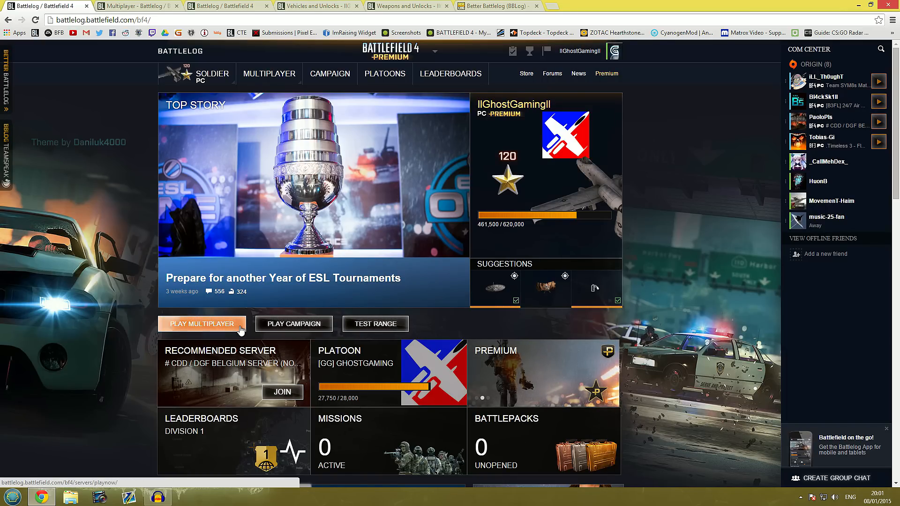
{"action": "scroll", "coordinate": [240, 328], "scroll_direction": "down", "scroll_amount": 3}
{"action": "scroll", "coordinate": [211, 282], "scroll_direction": "up", "scroll_amount": 3}
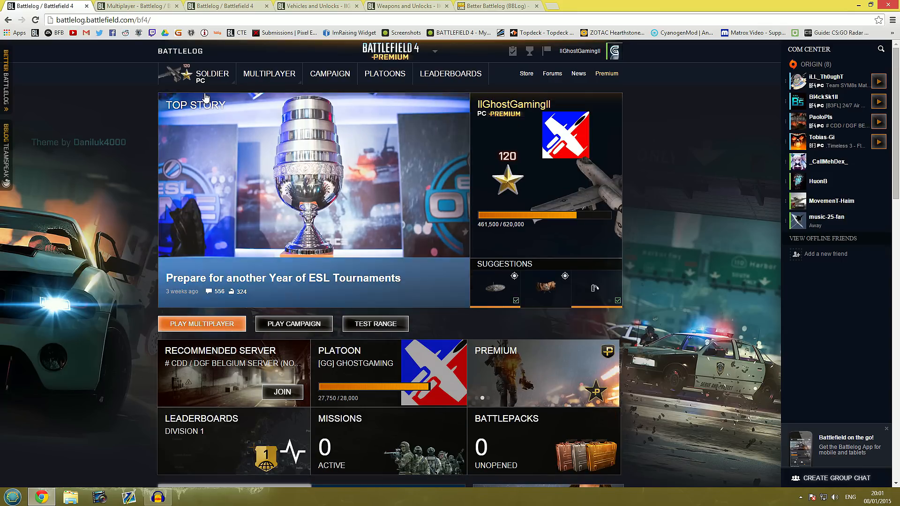
Step: Go to the Multiplayer server browser and reopen the Better Battlelog settings
{"action": "left_click", "coordinate": [269, 73]}
{"action": "scroll", "coordinate": [492, 281], "scroll_direction": "down", "scroll_amount": 3}
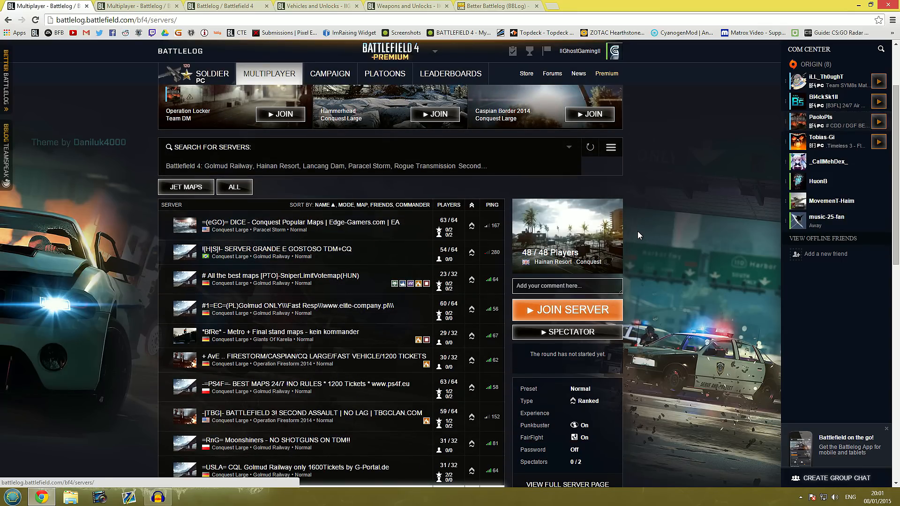
{"action": "scroll", "coordinate": [637, 232], "scroll_direction": "down", "scroll_amount": 3}
{"action": "scroll", "coordinate": [636, 239], "scroll_direction": "down", "scroll_amount": 3}
{"action": "scroll", "coordinate": [639, 249], "scroll_direction": "up", "scroll_amount": 8}
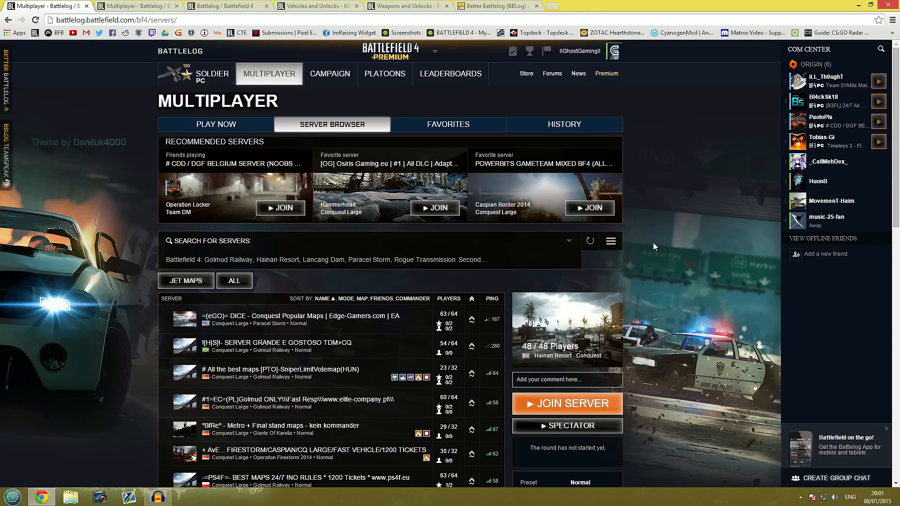
{"action": "left_click", "coordinate": [5, 85]}
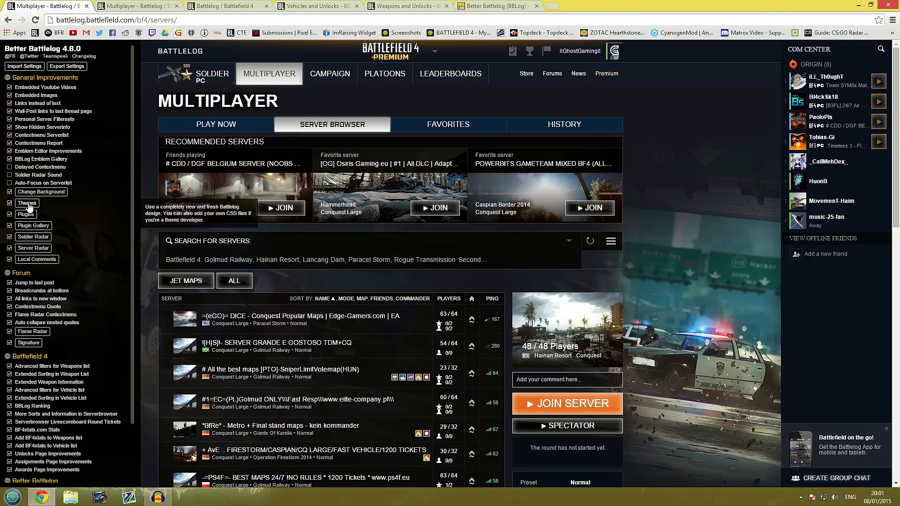
Step: Switch the theme from Hardline to Battlelog 2.0 and let the page reload
{"action": "left_click", "coordinate": [204, 209]}
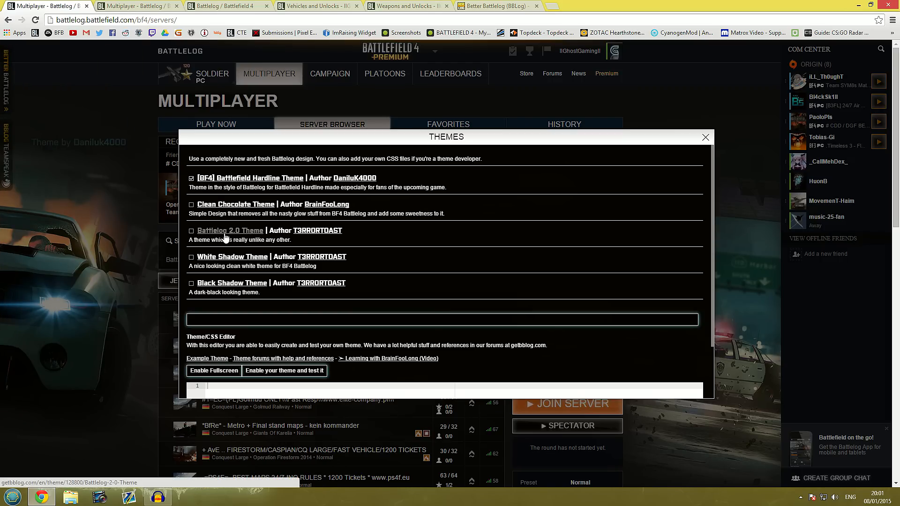
{"action": "left_click", "coordinate": [191, 231]}
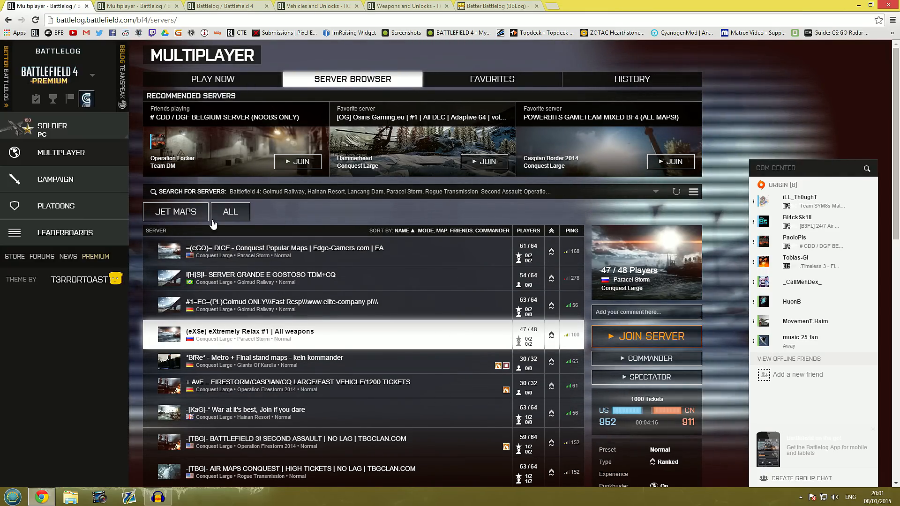
{"action": "scroll", "coordinate": [213, 224], "scroll_direction": "down", "scroll_amount": 5}
{"action": "scroll", "coordinate": [213, 281], "scroll_direction": "down", "scroll_amount": 3}
{"action": "scroll", "coordinate": [422, 282], "scroll_direction": "up", "scroll_amount": 8}
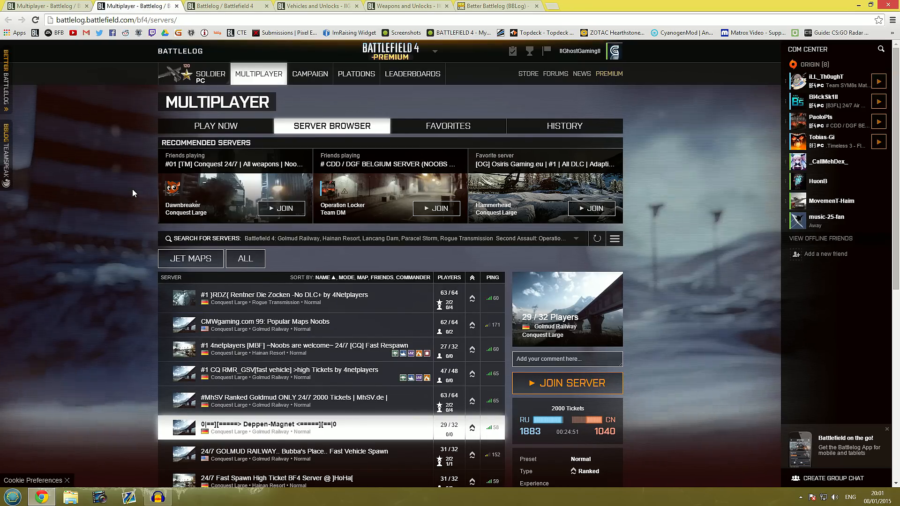
{"action": "scroll", "coordinate": [139, 188], "scroll_direction": "down", "scroll_amount": 2}
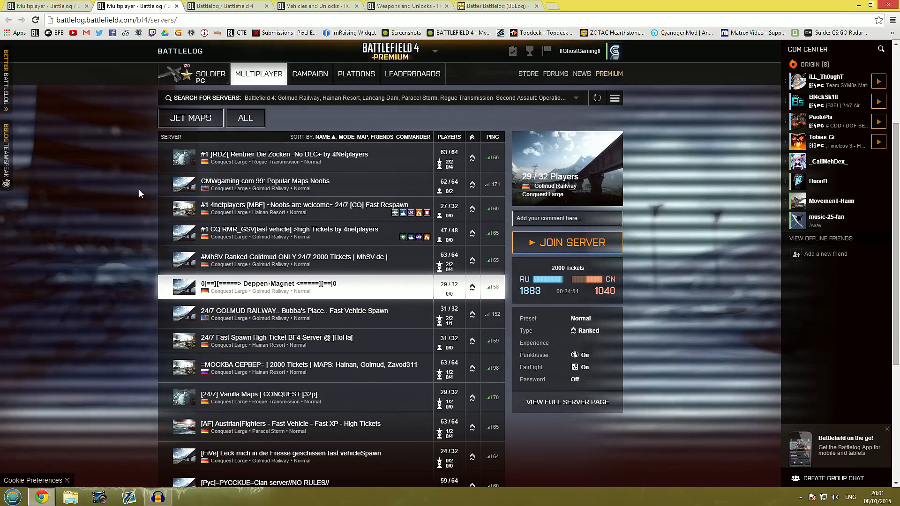
{"action": "scroll", "coordinate": [138, 189], "scroll_direction": "up", "scroll_amount": 2}
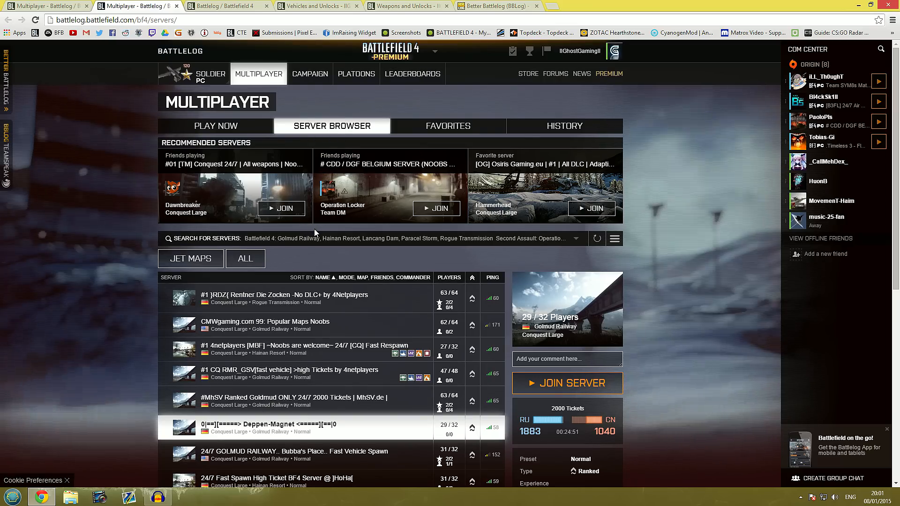
Step: Review the server search filters, then show the full unfiltered server list
{"action": "left_click", "coordinate": [438, 238]}
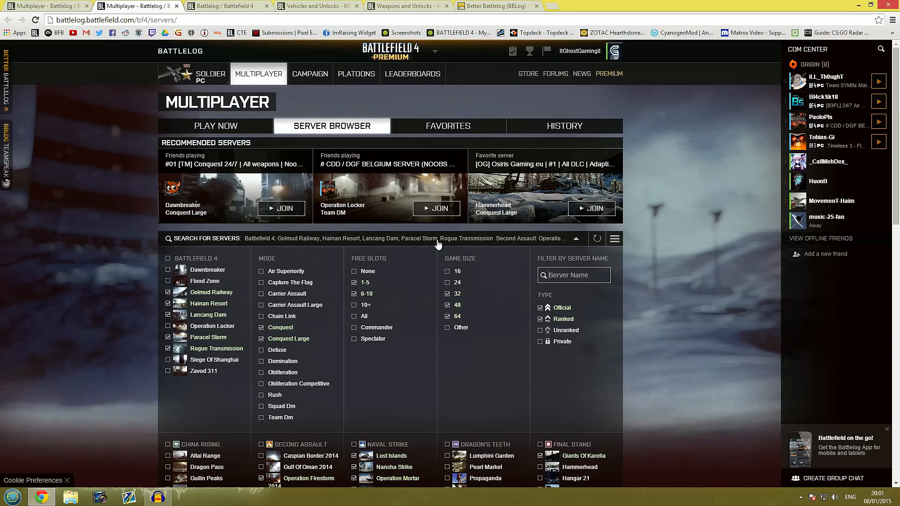
{"action": "scroll", "coordinate": [437, 243], "scroll_direction": "down", "scroll_amount": 2}
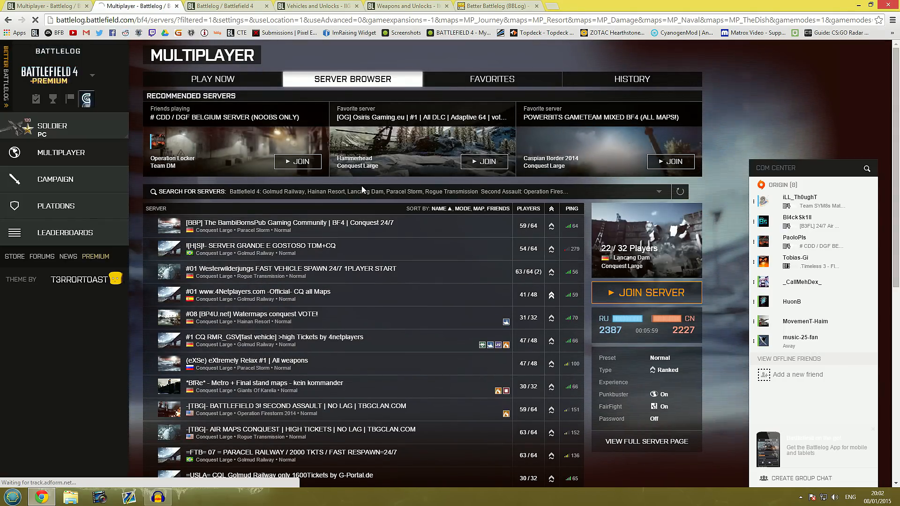
{"action": "left_click", "coordinate": [361, 191]}
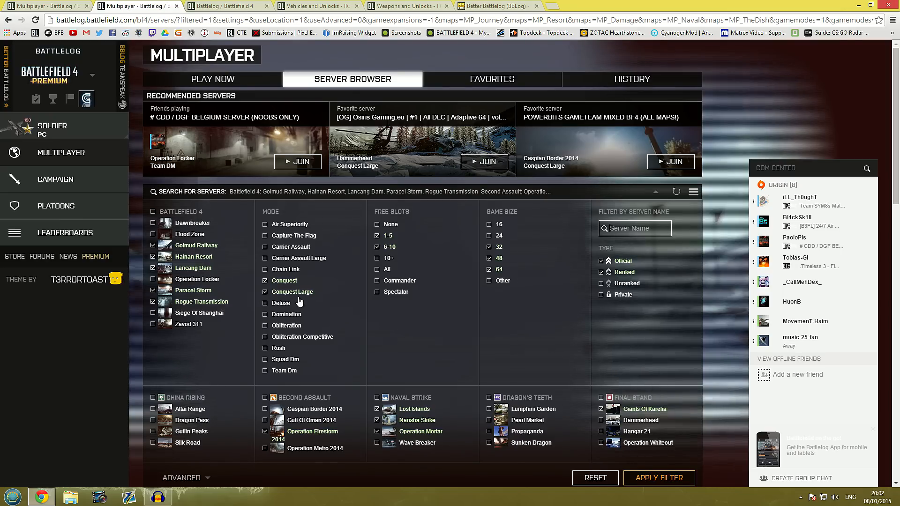
{"action": "scroll", "coordinate": [299, 302], "scroll_direction": "down", "scroll_amount": 1}
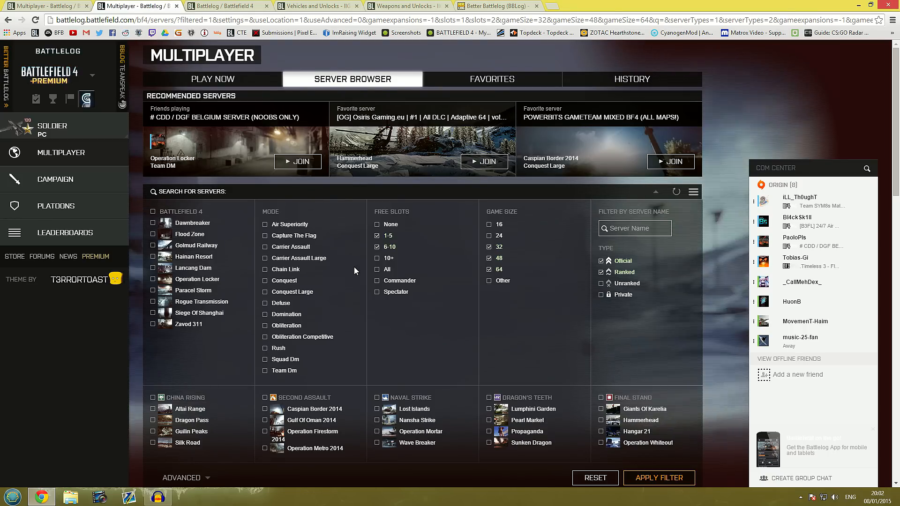
{"action": "scroll", "coordinate": [354, 267], "scroll_direction": "down", "scroll_amount": 1}
{"action": "scroll", "coordinate": [356, 268], "scroll_direction": "down", "scroll_amount": 2}
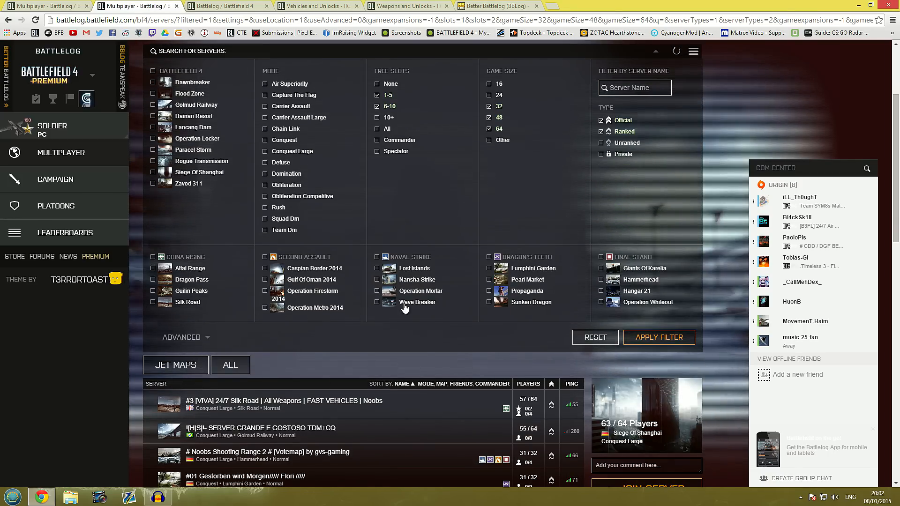
{"action": "scroll", "coordinate": [375, 302], "scroll_direction": "up", "scroll_amount": 3}
{"action": "scroll", "coordinate": [375, 300], "scroll_direction": "down", "scroll_amount": 2}
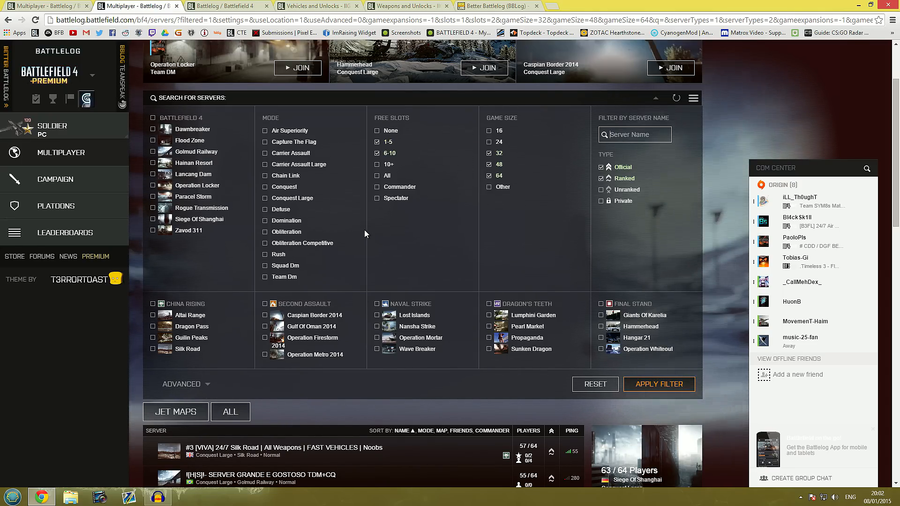
{"action": "scroll", "coordinate": [364, 230], "scroll_direction": "up", "scroll_amount": 2}
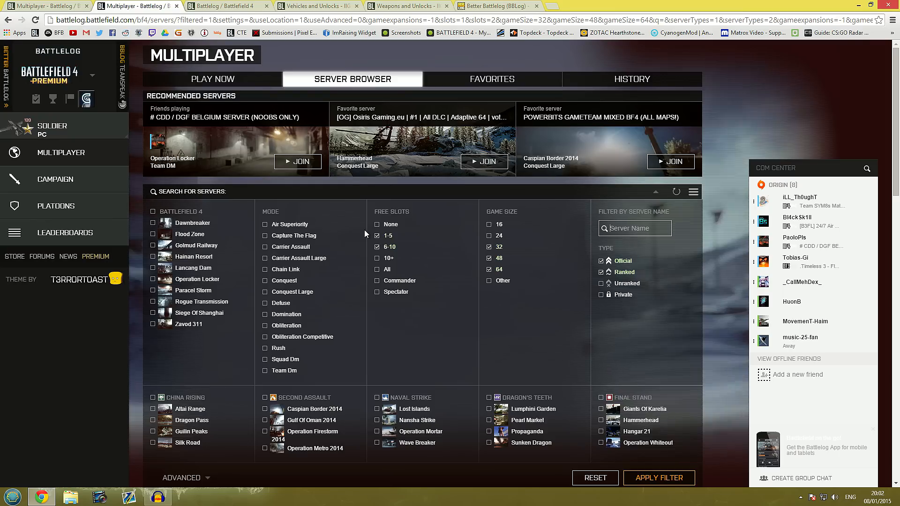
{"action": "left_click", "coordinate": [492, 79]}
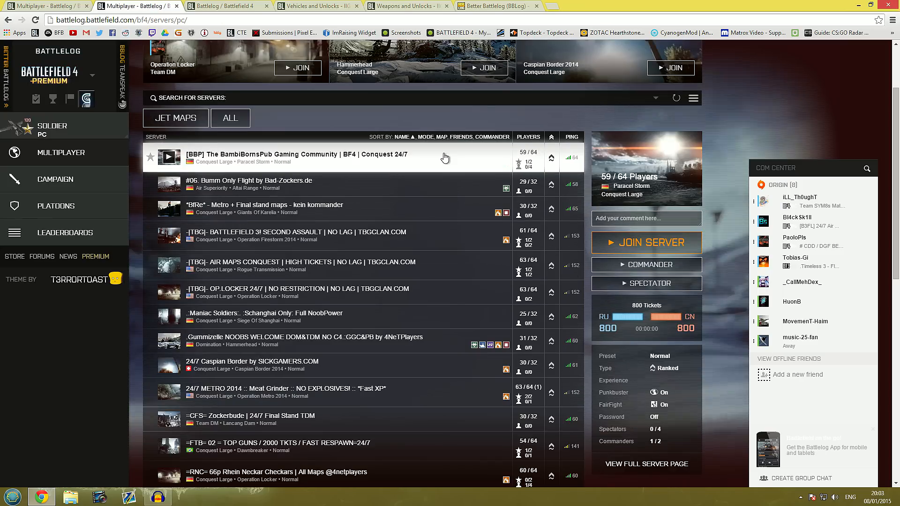
{"action": "mouse_move", "coordinate": [434, 156]}
{"action": "scroll", "coordinate": [435, 174], "scroll_direction": "up", "scroll_amount": 2}
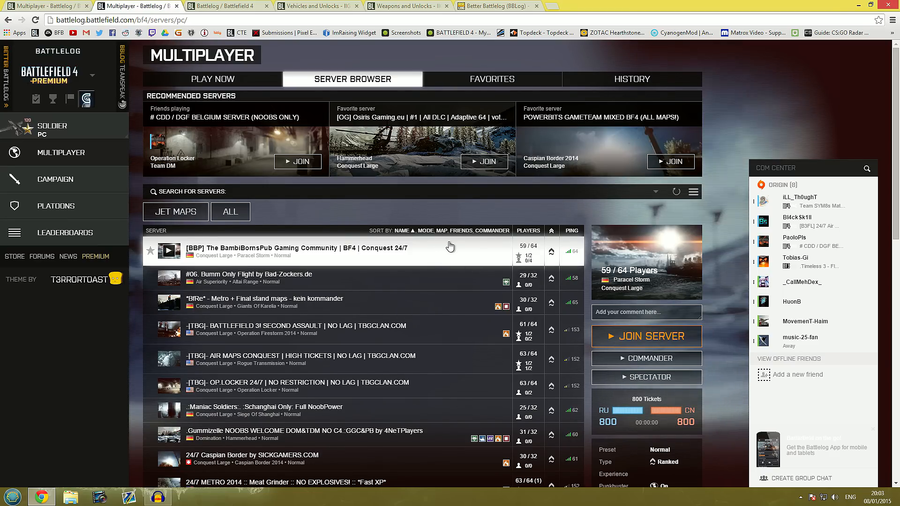
{"action": "scroll", "coordinate": [449, 246], "scroll_direction": "down", "scroll_amount": 1}
{"action": "left_click", "coordinate": [316, 229]}
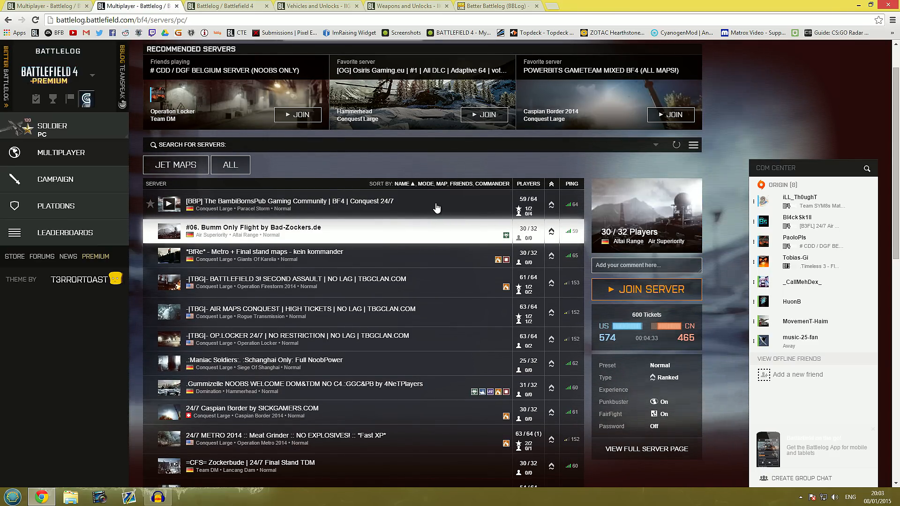
{"action": "left_click", "coordinate": [437, 207]}
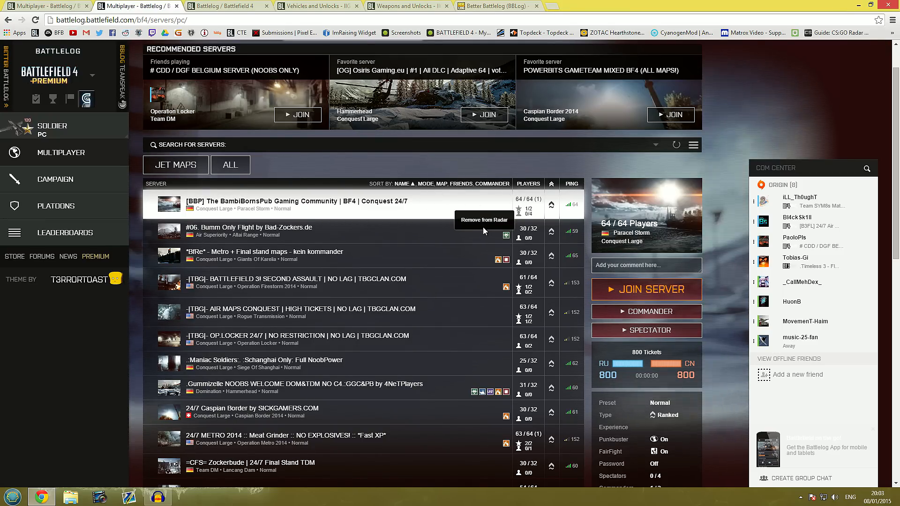
{"action": "key", "text": "ctrl+Tab"}
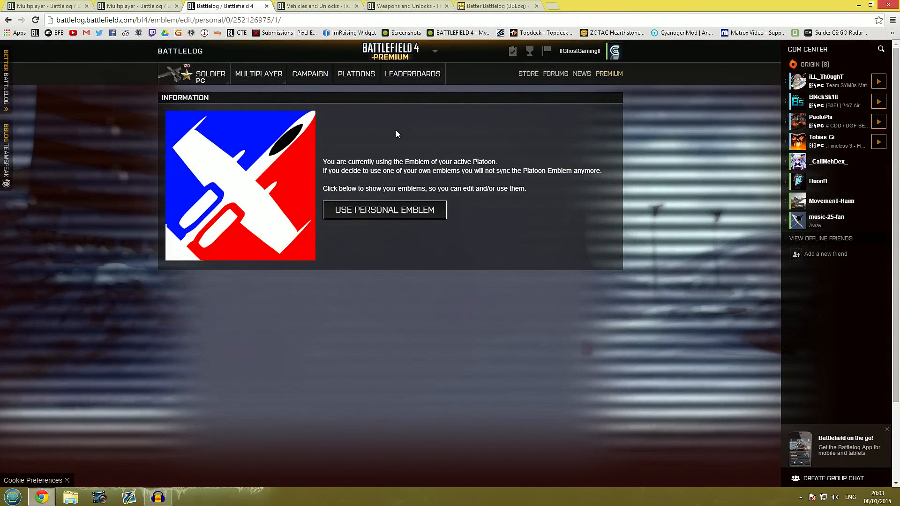
Step: Start a new personal emblem and open the BBLog community Emblem Gallery
{"action": "left_click", "coordinate": [409, 214]}
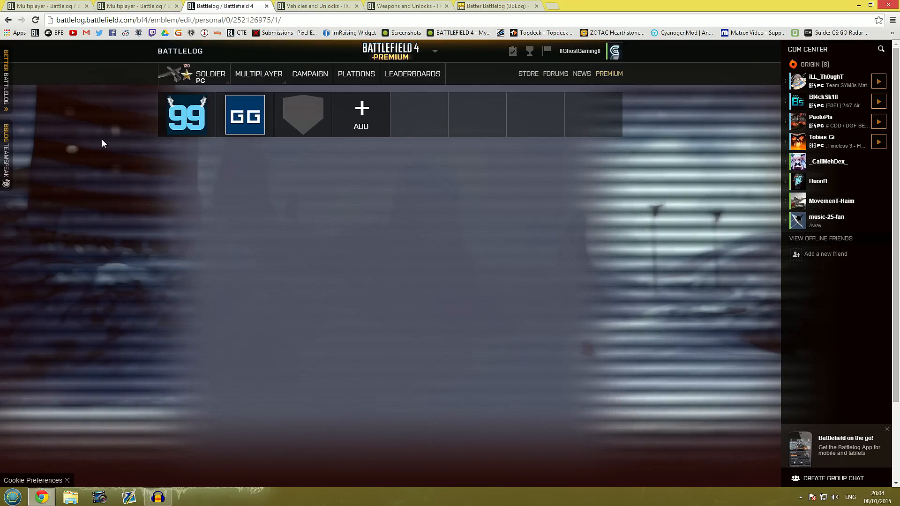
{"action": "left_click", "coordinate": [6, 85]}
{"action": "left_click", "coordinate": [361, 116]}
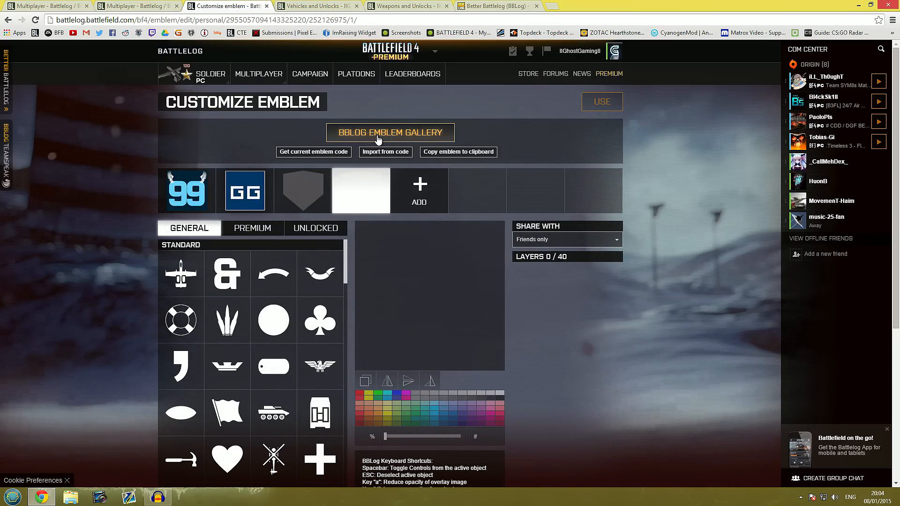
{"action": "left_click", "coordinate": [390, 133]}
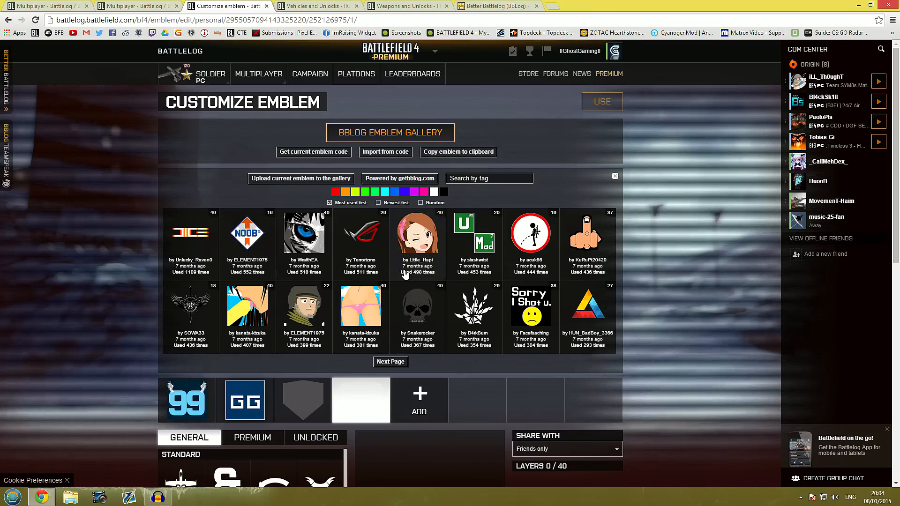
{"action": "scroll", "coordinate": [407, 364], "scroll_direction": "down", "scroll_amount": 1}
{"action": "scroll", "coordinate": [394, 337], "scroll_direction": "up", "scroll_amount": 1}
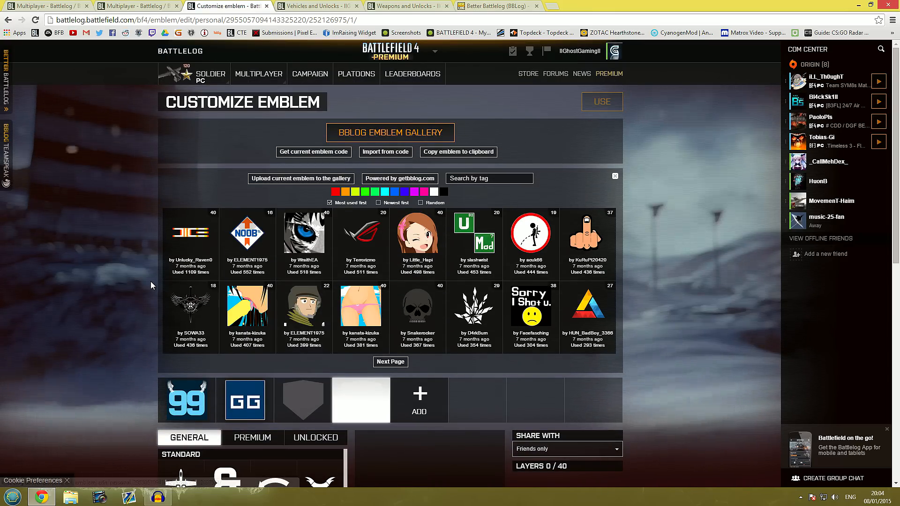
{"action": "scroll", "coordinate": [355, 295], "scroll_direction": "down", "scroll_amount": 1}
Step: Page through the gallery and load the duck face with a blue beret into the emblem editor
{"action": "left_click", "coordinate": [390, 268]}
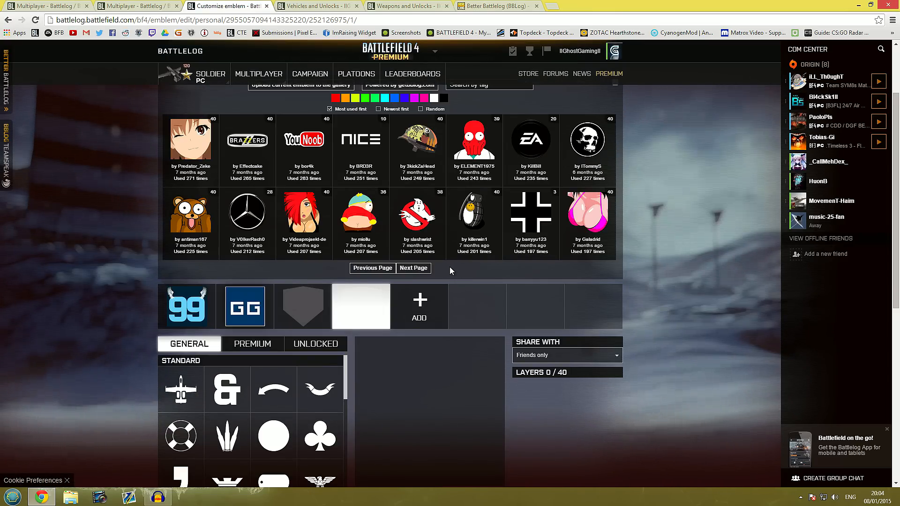
{"action": "left_click", "coordinate": [417, 271]}
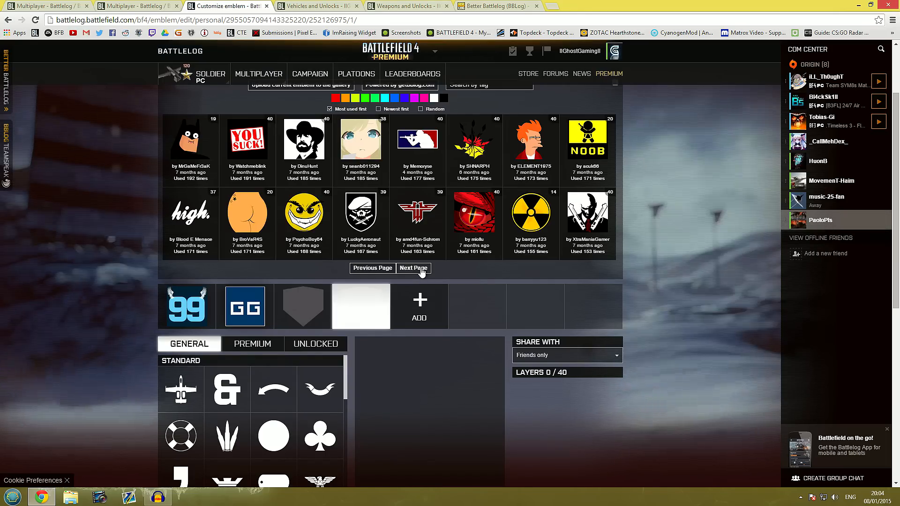
{"action": "left_click", "coordinate": [404, 264]}
{"action": "left_click", "coordinate": [414, 268]}
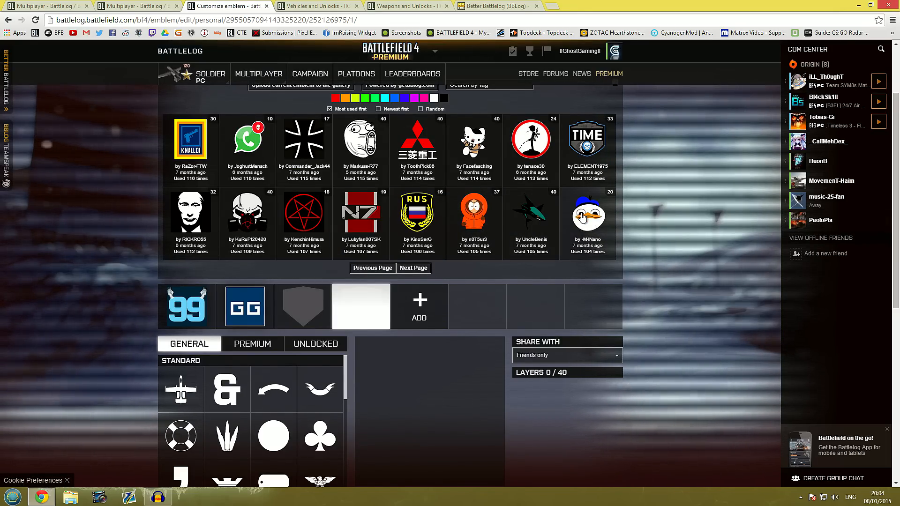
{"action": "left_click", "coordinate": [588, 215]}
{"action": "left_click", "coordinate": [446, 378]}
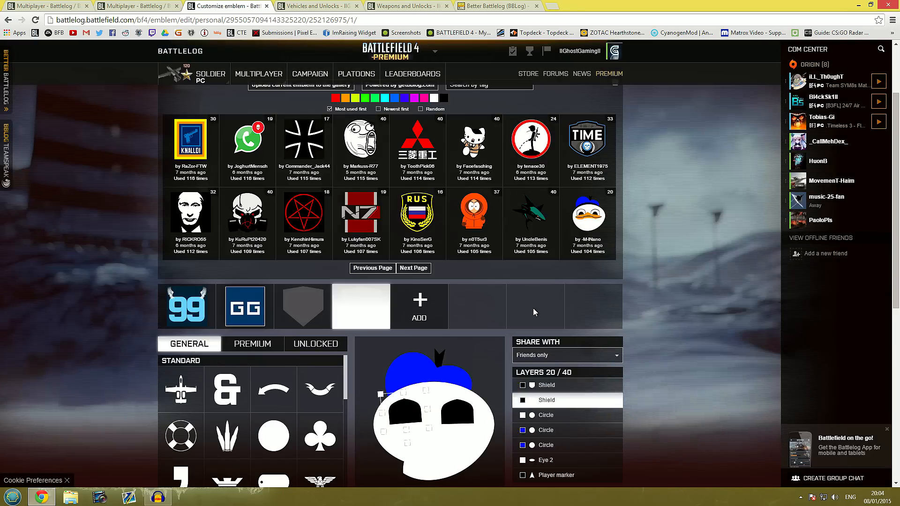
{"action": "scroll", "coordinate": [445, 297], "scroll_direction": "down", "scroll_amount": 5}
{"action": "scroll", "coordinate": [445, 297], "scroll_direction": "down", "scroll_amount": 3}
{"action": "scroll", "coordinate": [446, 297], "scroll_direction": "up", "scroll_amount": 5}
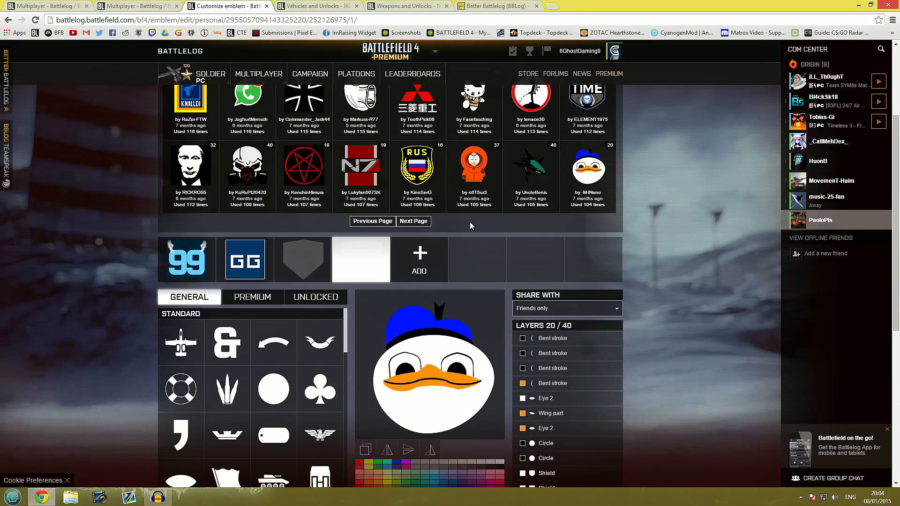
{"action": "scroll", "coordinate": [445, 296], "scroll_direction": "up", "scroll_amount": 3}
{"action": "scroll", "coordinate": [618, 176], "scroll_direction": "down", "scroll_amount": 2}
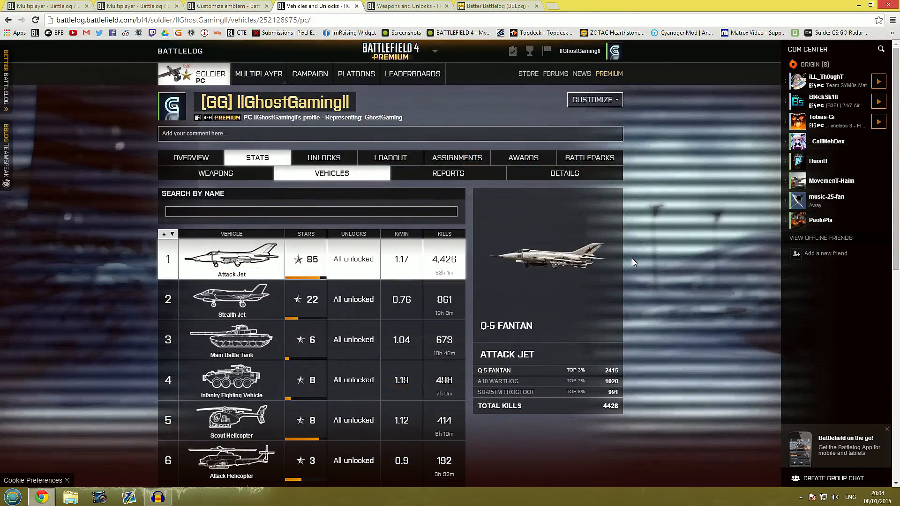
{"action": "scroll", "coordinate": [638, 230], "scroll_direction": "down", "scroll_amount": 1}
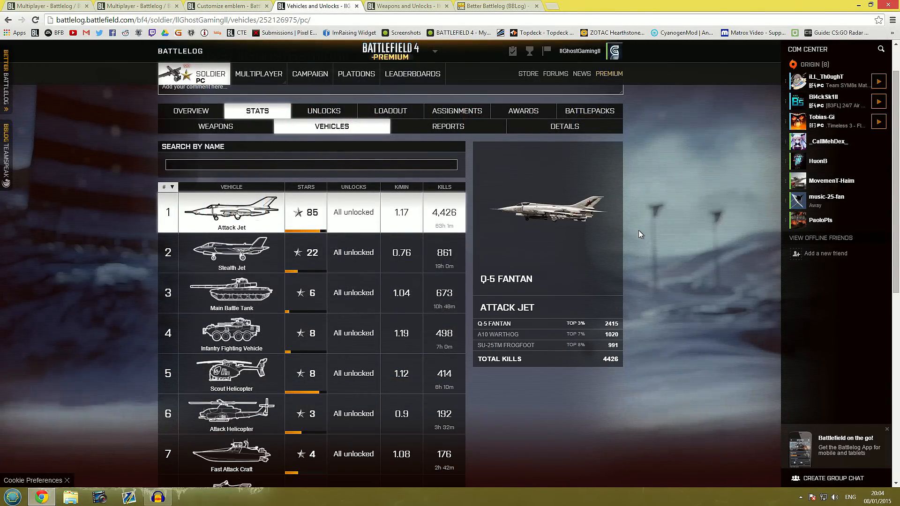
Step: Browse kill rankings for the Stealth Jet, Main Battle Tank and Attack Jet classes
{"action": "left_click", "coordinate": [344, 261]}
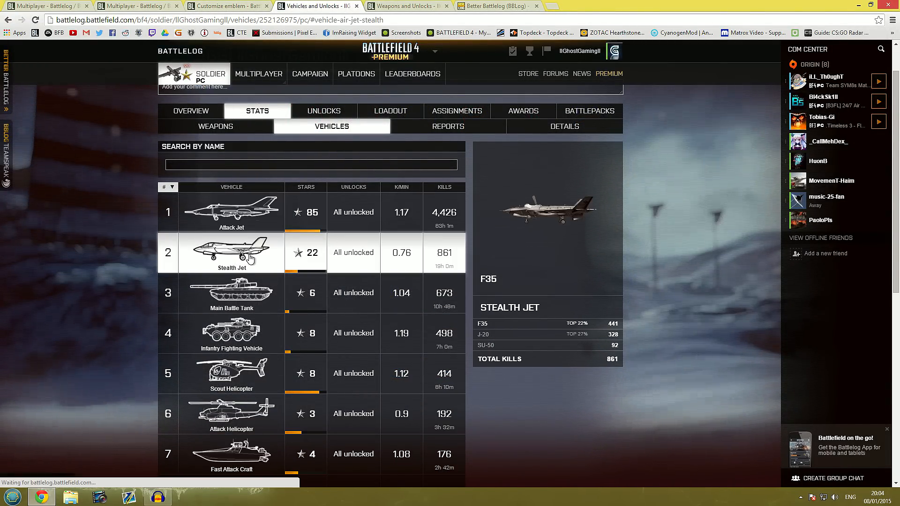
{"action": "left_click", "coordinate": [234, 303]}
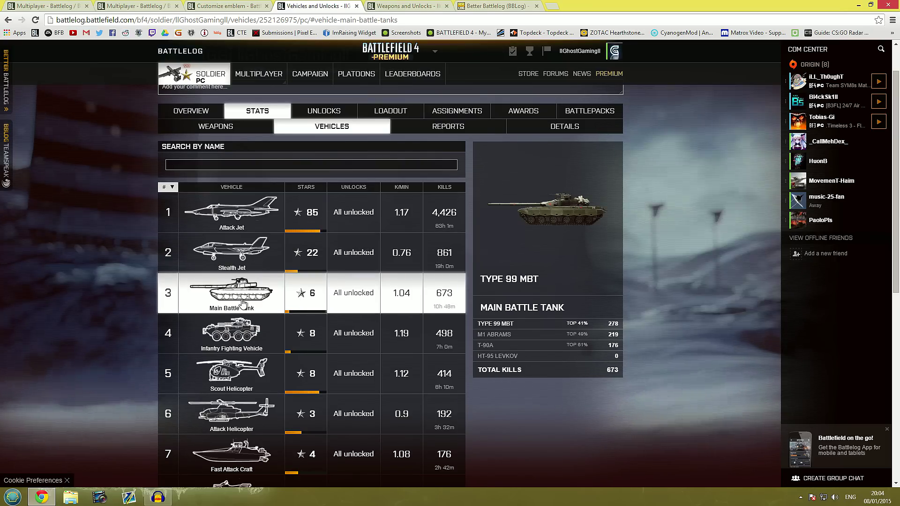
{"action": "left_click", "coordinate": [250, 262]}
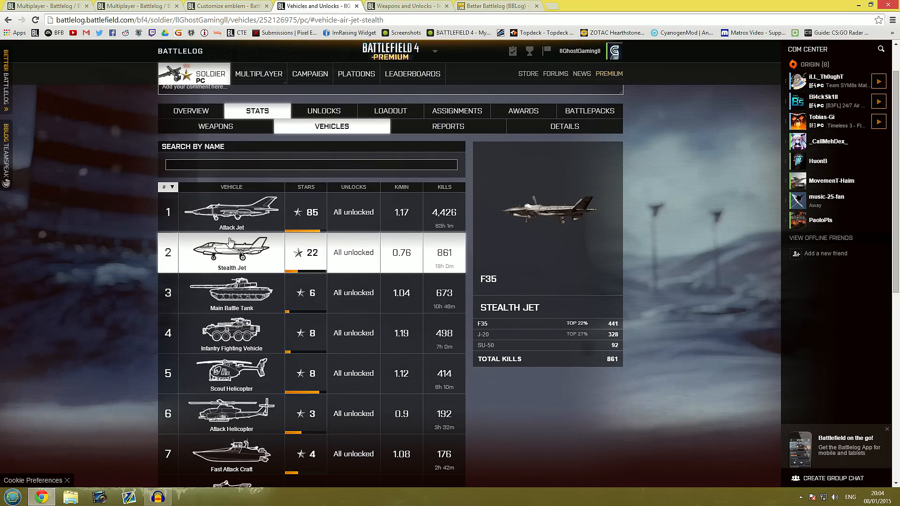
{"action": "left_click", "coordinate": [242, 224]}
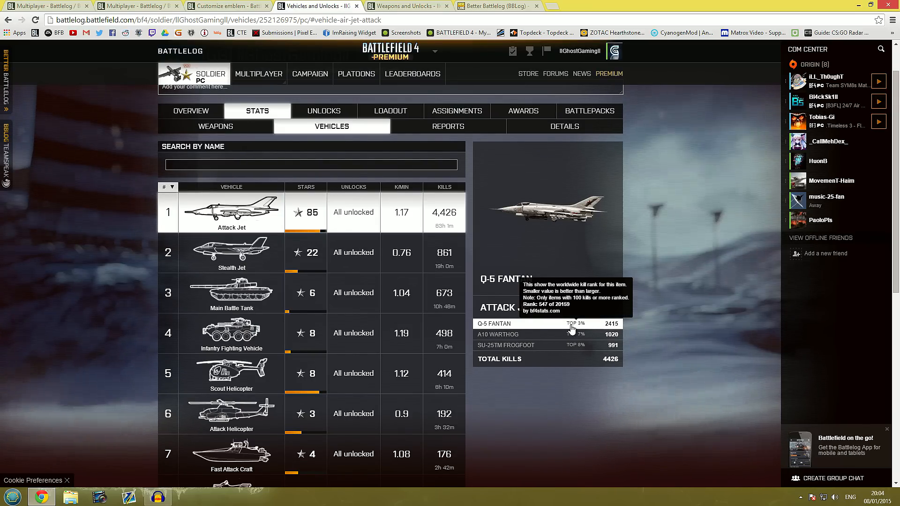
{"action": "mouse_move", "coordinate": [574, 324]}
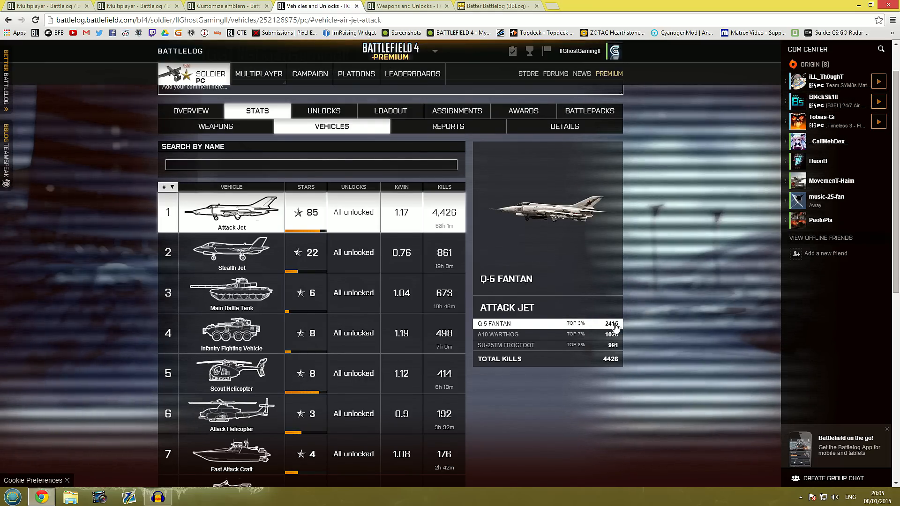
{"action": "left_click", "coordinate": [263, 261]}
{"action": "left_click", "coordinate": [262, 295]}
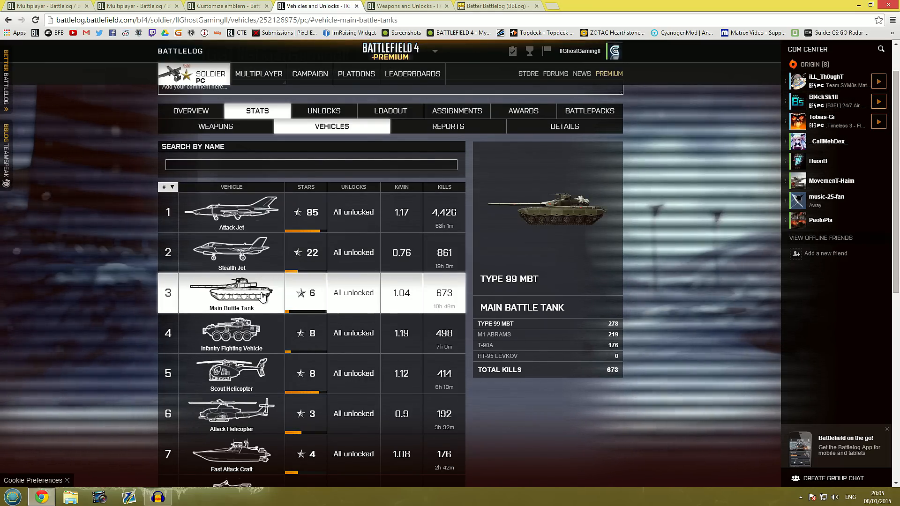
{"action": "scroll", "coordinate": [262, 295], "scroll_direction": "down", "scroll_amount": 1}
Step: Compare the Scout and Attack Helicopter breakdowns, ending on the Infantry Fighting Vehicle's kill breakdown
{"action": "left_click", "coordinate": [259, 242]}
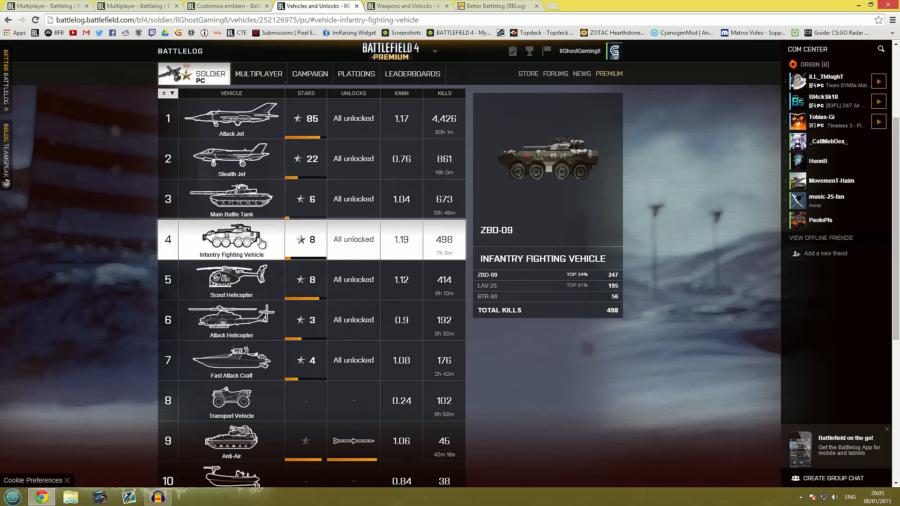
{"action": "left_click", "coordinate": [257, 289]}
{"action": "left_click", "coordinate": [260, 326]}
{"action": "left_click", "coordinate": [256, 281]}
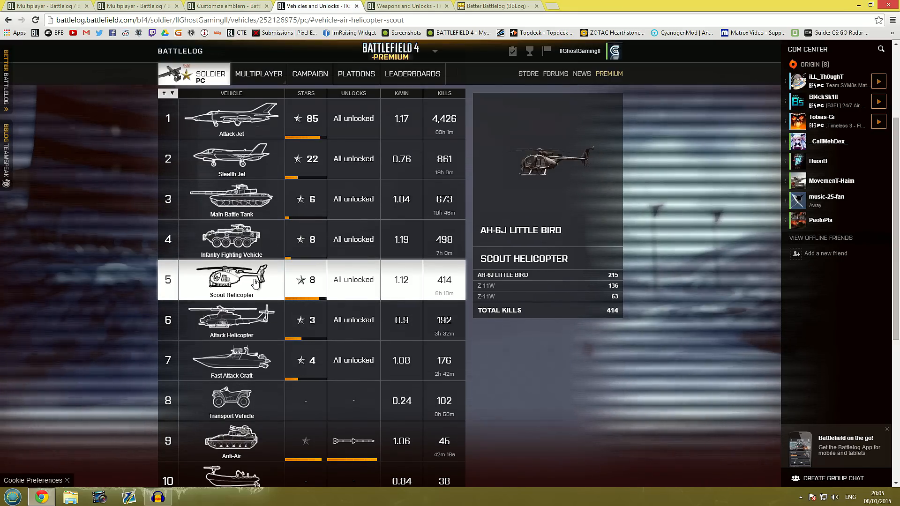
{"action": "left_click", "coordinate": [257, 322]}
{"action": "left_click", "coordinate": [258, 243]}
{"action": "left_click", "coordinate": [254, 288]}
{"action": "left_click", "coordinate": [257, 322]}
{"action": "left_click", "coordinate": [256, 284]}
{"action": "left_click", "coordinate": [261, 242]}
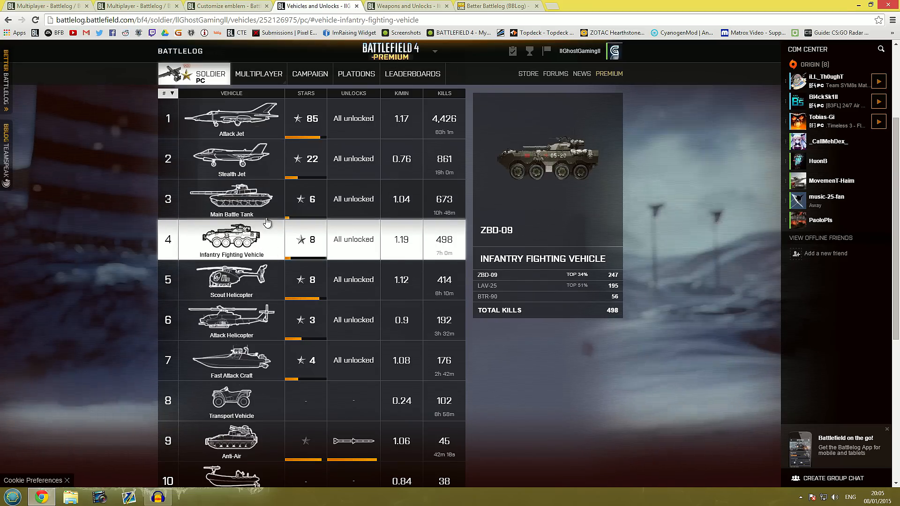
Step: Filter the weapon stats list to shotguns and bring up the ACE 23's extended weapon information
{"action": "key", "text": "ctrl+Tab"}
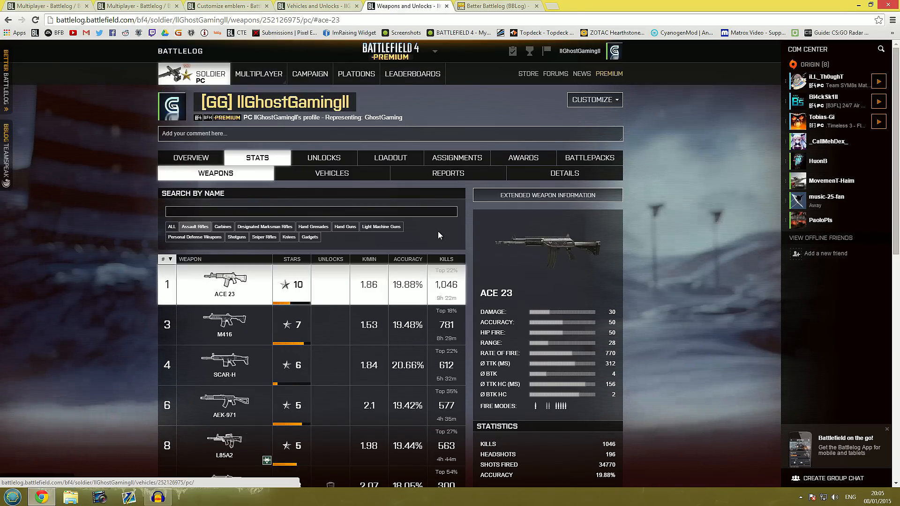
{"action": "scroll", "coordinate": [423, 232], "scroll_direction": "down", "scroll_amount": 2}
{"action": "scroll", "coordinate": [424, 232], "scroll_direction": "up", "scroll_amount": 2}
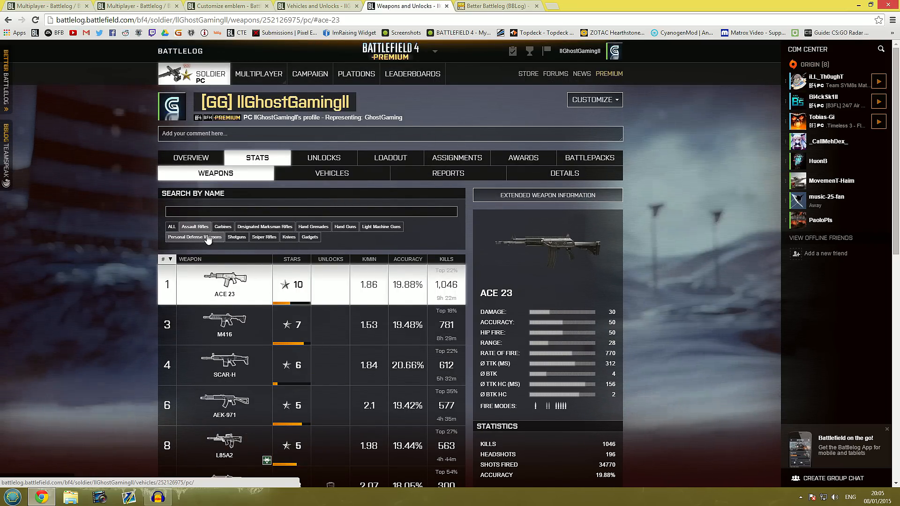
{"action": "scroll", "coordinate": [149, 244], "scroll_direction": "down", "scroll_amount": 5}
{"action": "scroll", "coordinate": [149, 244], "scroll_direction": "down", "scroll_amount": 5}
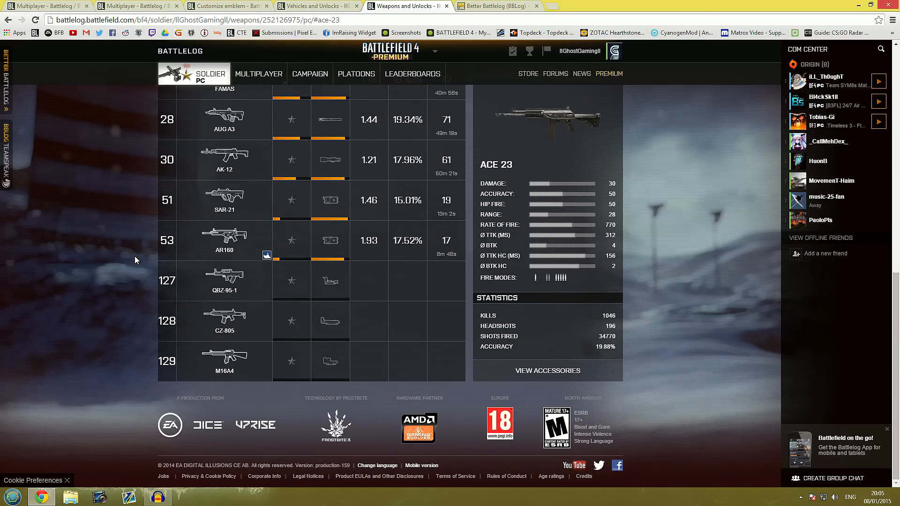
{"action": "scroll", "coordinate": [134, 256], "scroll_direction": "up", "scroll_amount": 5}
{"action": "scroll", "coordinate": [134, 256], "scroll_direction": "up", "scroll_amount": 5}
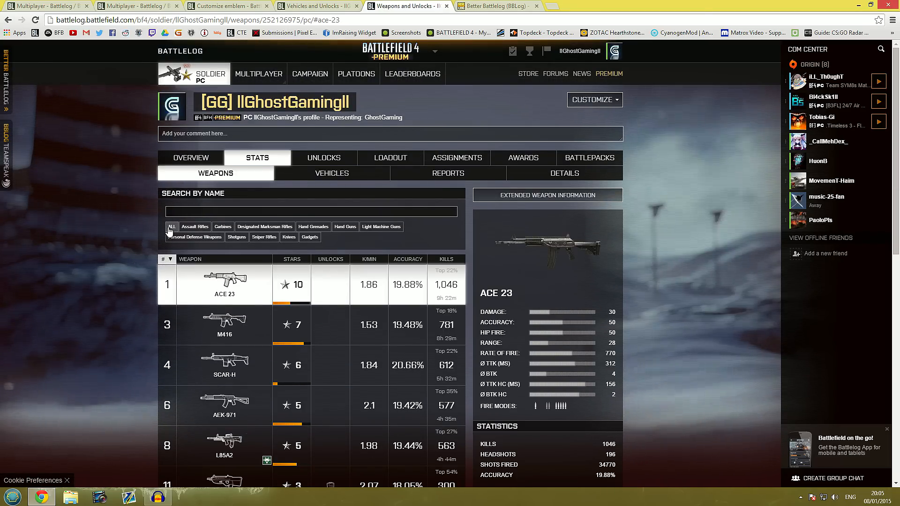
{"action": "scroll", "coordinate": [140, 285], "scroll_direction": "down", "scroll_amount": 5}
{"action": "scroll", "coordinate": [141, 284], "scroll_direction": "down", "scroll_amount": 5}
{"action": "scroll", "coordinate": [142, 290], "scroll_direction": "down", "scroll_amount": 3}
{"action": "scroll", "coordinate": [127, 317], "scroll_direction": "up", "scroll_amount": 5}
{"action": "scroll", "coordinate": [127, 317], "scroll_direction": "up", "scroll_amount": 5}
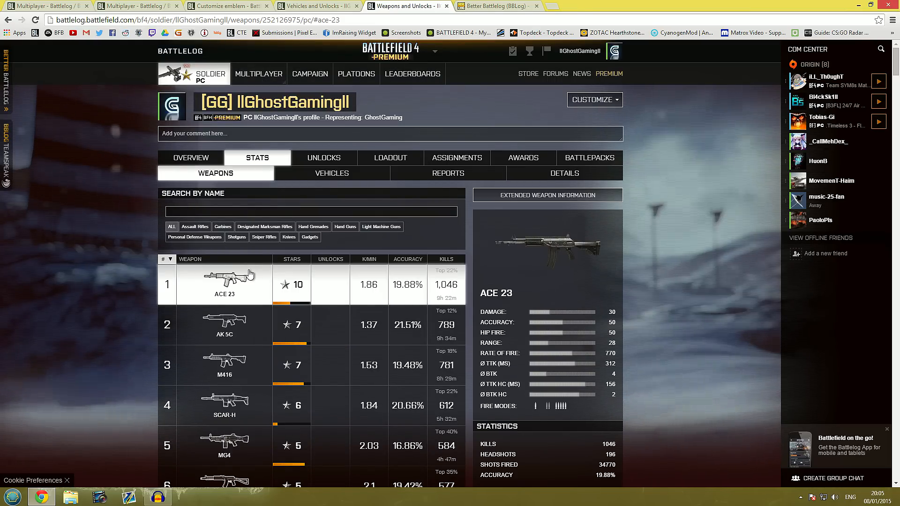
{"action": "left_click", "coordinate": [236, 237]}
{"action": "scroll", "coordinate": [154, 276], "scroll_direction": "down", "scroll_amount": 3}
{"action": "scroll", "coordinate": [154, 276], "scroll_direction": "down", "scroll_amount": 1}
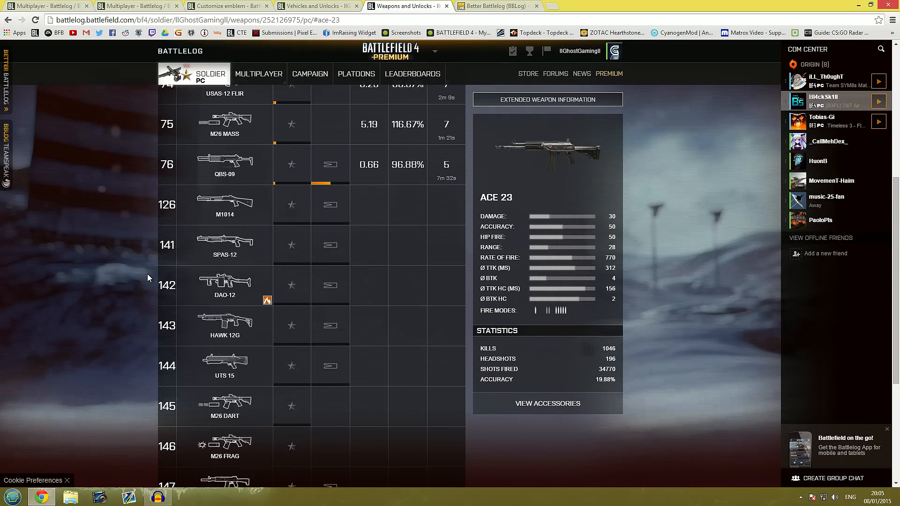
{"action": "scroll", "coordinate": [147, 273], "scroll_direction": "up", "scroll_amount": 3}
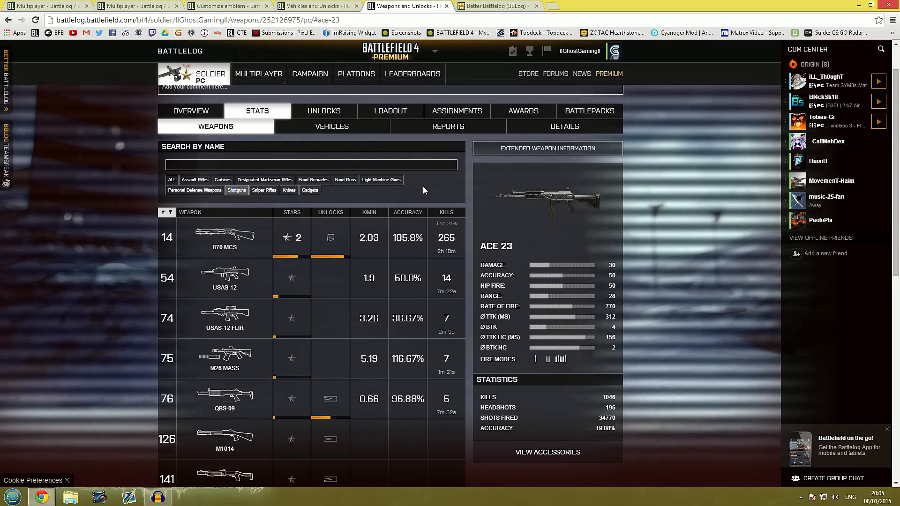
{"action": "scroll", "coordinate": [423, 186], "scroll_direction": "up", "scroll_amount": 2}
{"action": "scroll", "coordinate": [441, 202], "scroll_direction": "down", "scroll_amount": 3}
{"action": "scroll", "coordinate": [632, 313], "scroll_direction": "up", "scroll_amount": 3}
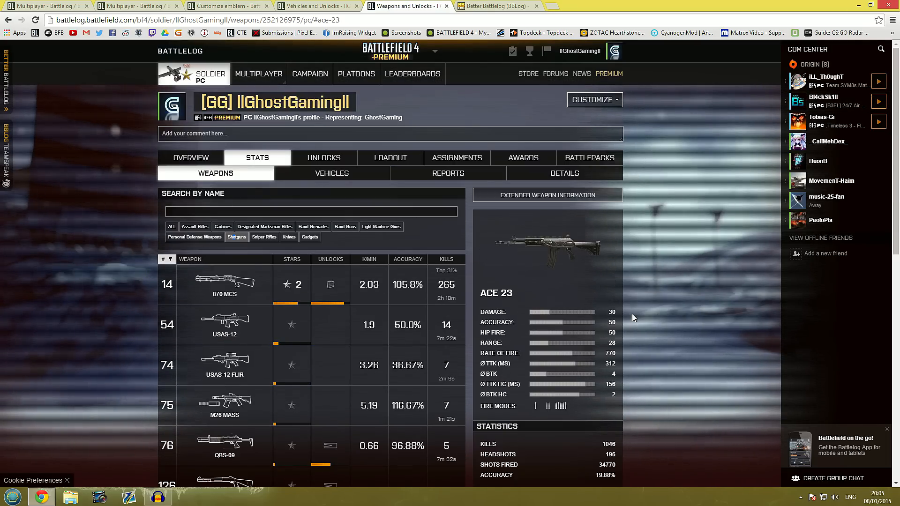
{"action": "left_click", "coordinate": [567, 200]}
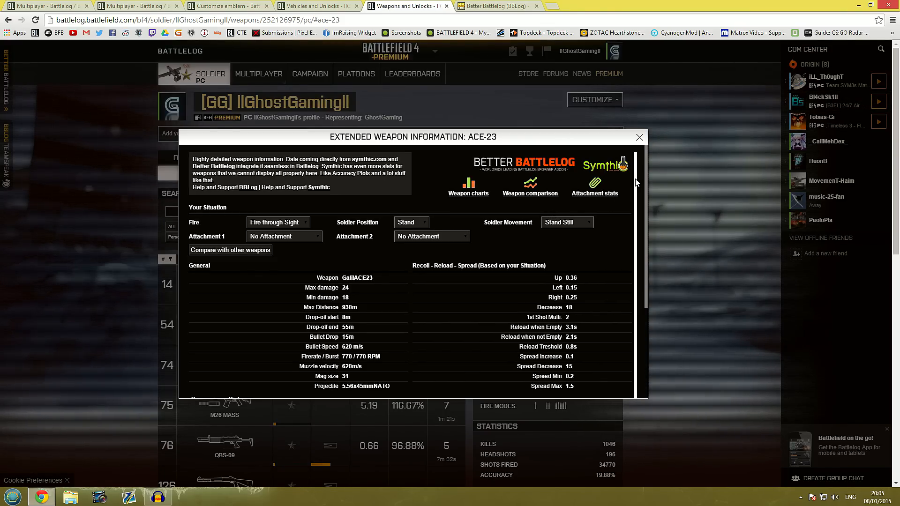
{"action": "left_click_drag", "start_coordinate": [636, 182], "coordinate": [634, 230]}
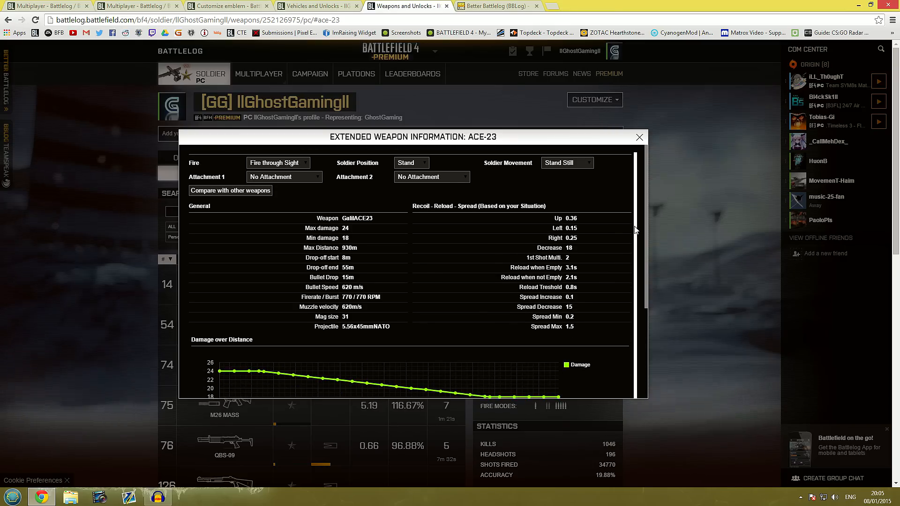
{"action": "left_click_drag", "start_coordinate": [634, 230], "coordinate": [629, 274]}
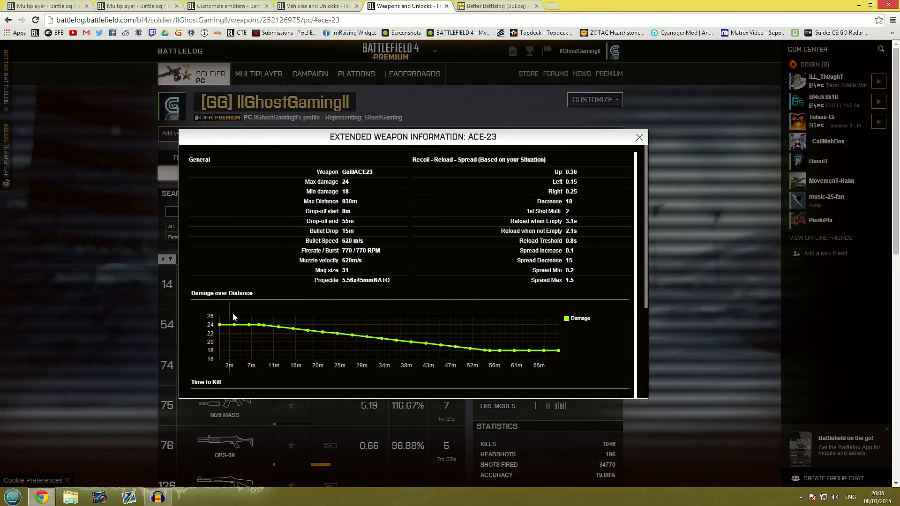
{"action": "scroll", "coordinate": [232, 313], "scroll_direction": "down", "scroll_amount": 3}
{"action": "scroll", "coordinate": [251, 230], "scroll_direction": "up", "scroll_amount": 1}
{"action": "scroll", "coordinate": [241, 257], "scroll_direction": "down", "scroll_amount": 1}
{"action": "scroll", "coordinate": [233, 289], "scroll_direction": "down", "scroll_amount": 1}
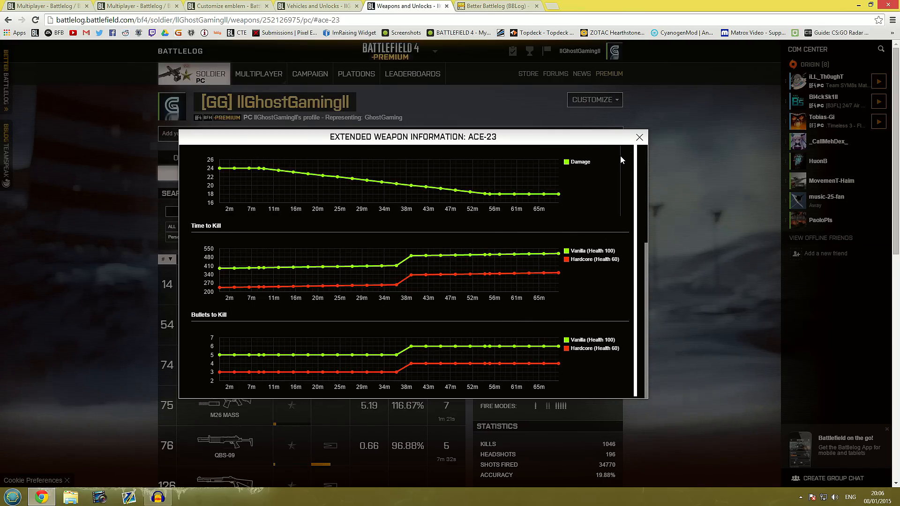
Step: Switch to the Better Battlelog website tab at getbblog.com
{"action": "key", "text": "ctrl+Tab"}
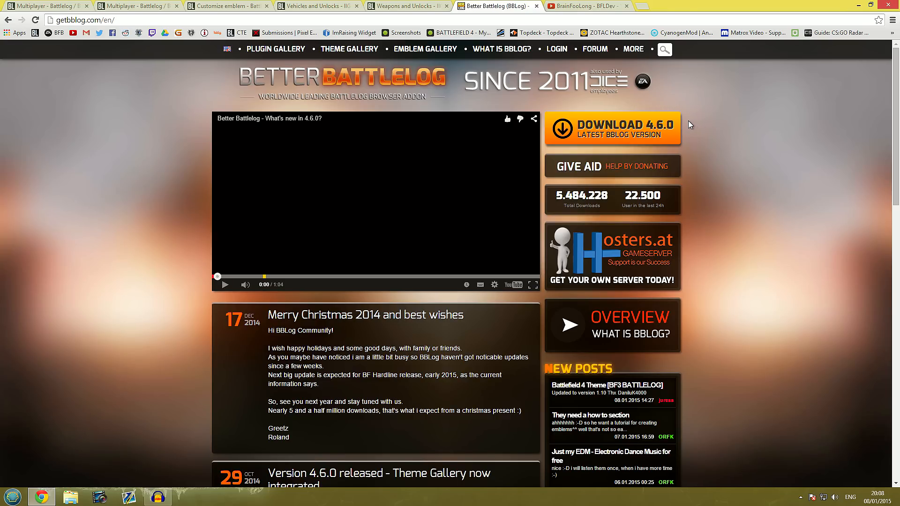
{"action": "scroll", "coordinate": [688, 126], "scroll_direction": "down", "scroll_amount": 1}
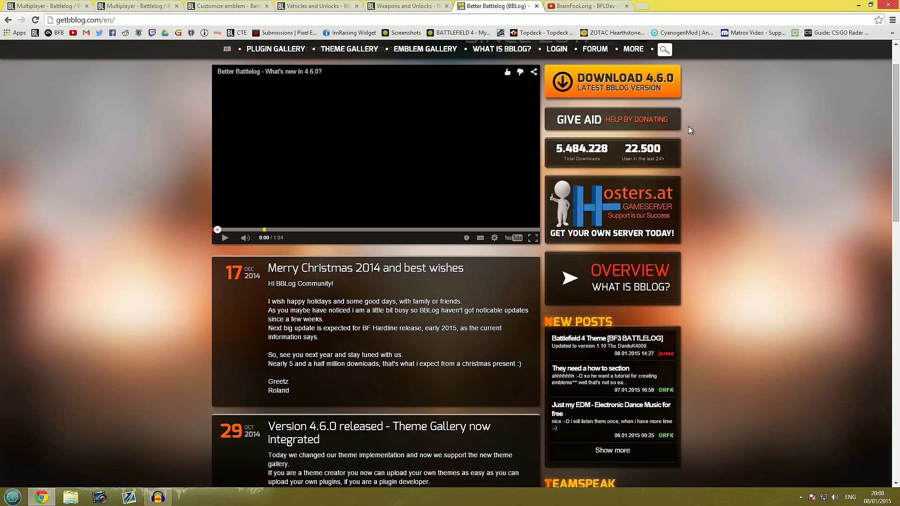
{"action": "scroll", "coordinate": [688, 126], "scroll_direction": "down", "scroll_amount": 1}
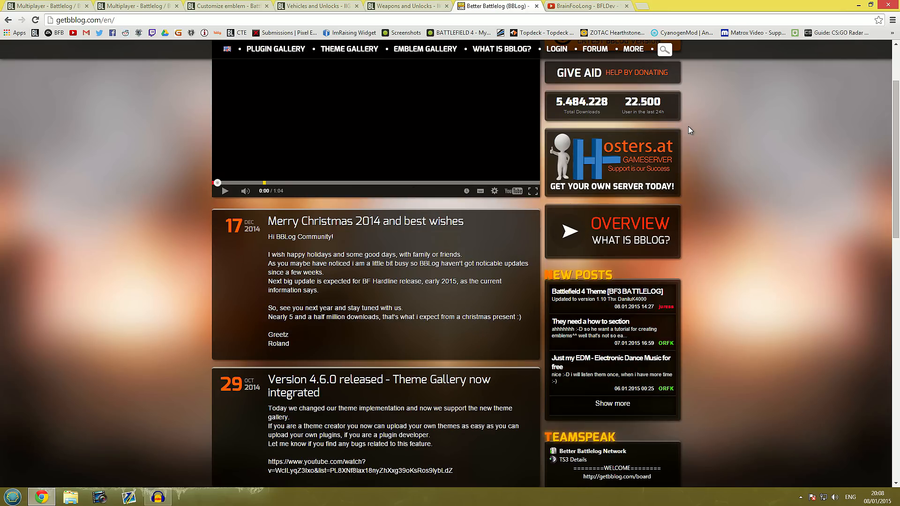
{"action": "scroll", "coordinate": [687, 126], "scroll_direction": "down", "scroll_amount": 1}
{"action": "scroll", "coordinate": [684, 127], "scroll_direction": "down", "scroll_amount": 1}
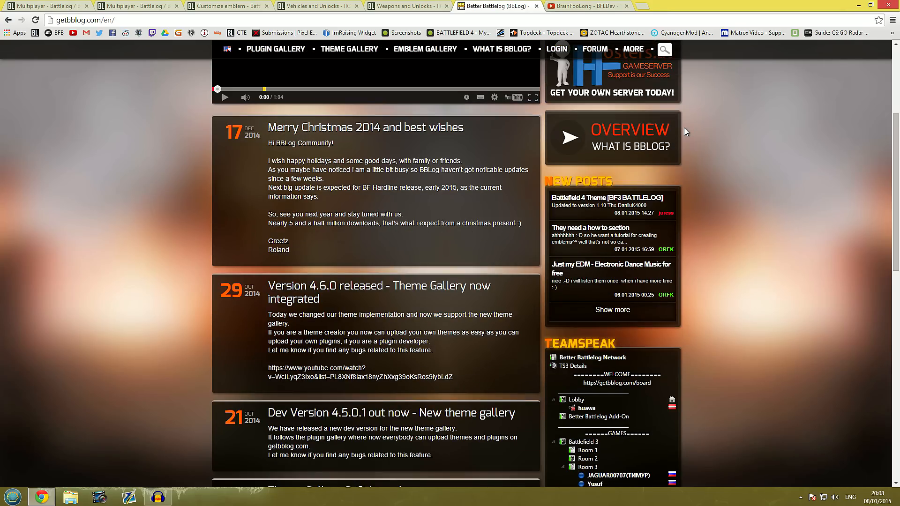
{"action": "left_click", "coordinate": [576, 6]}
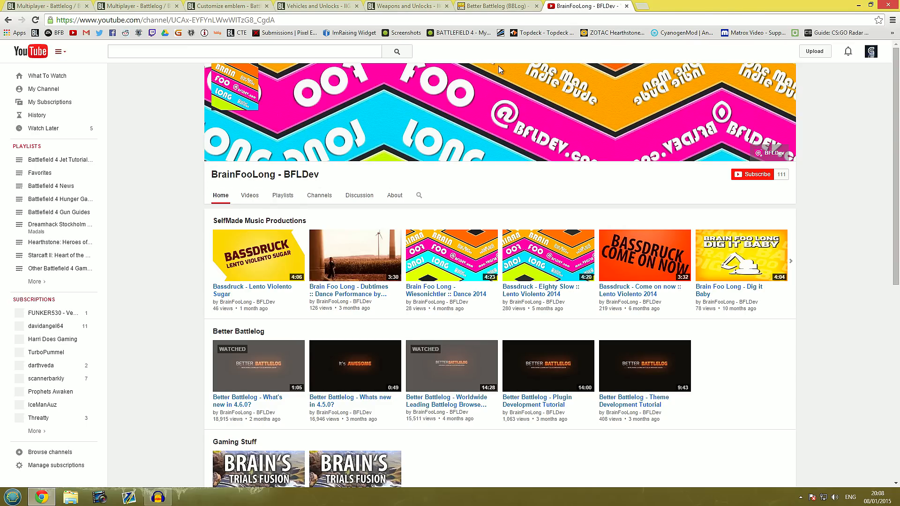
{"action": "left_click", "coordinate": [511, 6]}
{"action": "scroll", "coordinate": [690, 145], "scroll_direction": "up", "scroll_amount": 3}
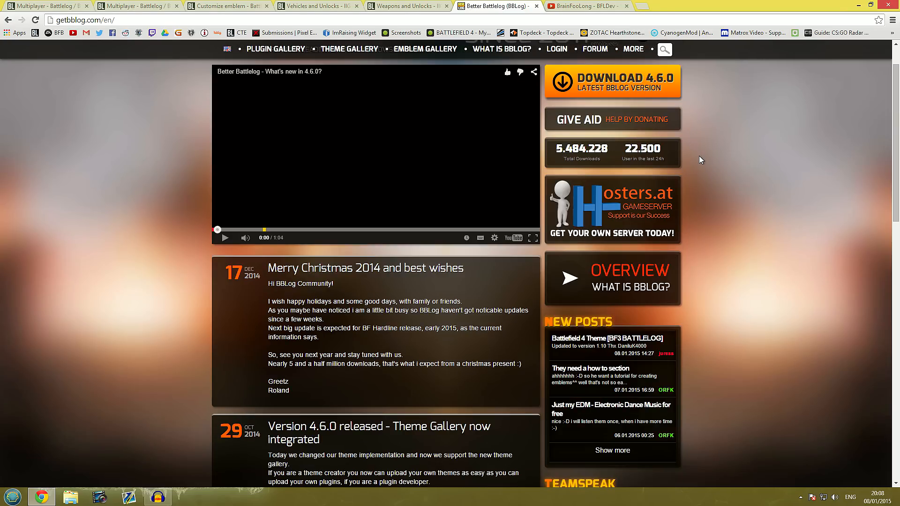
{"action": "scroll", "coordinate": [688, 174], "scroll_direction": "up", "scroll_amount": 1}
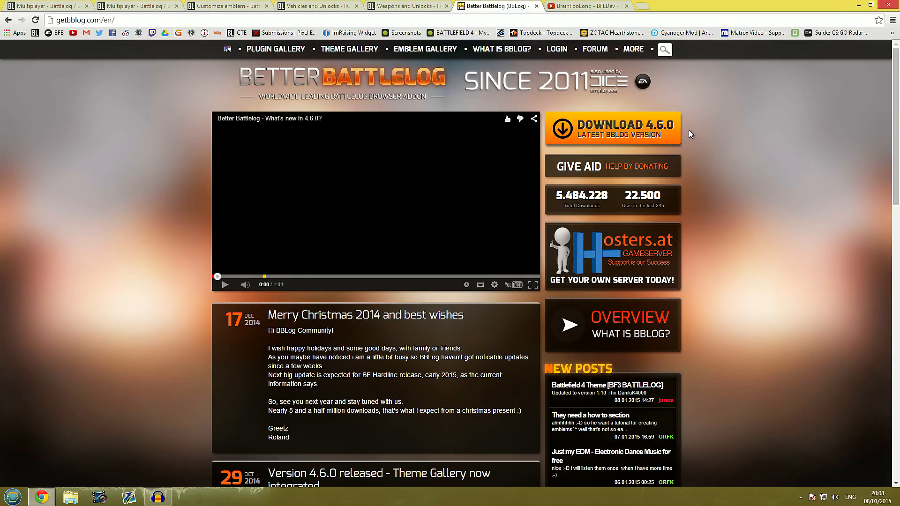